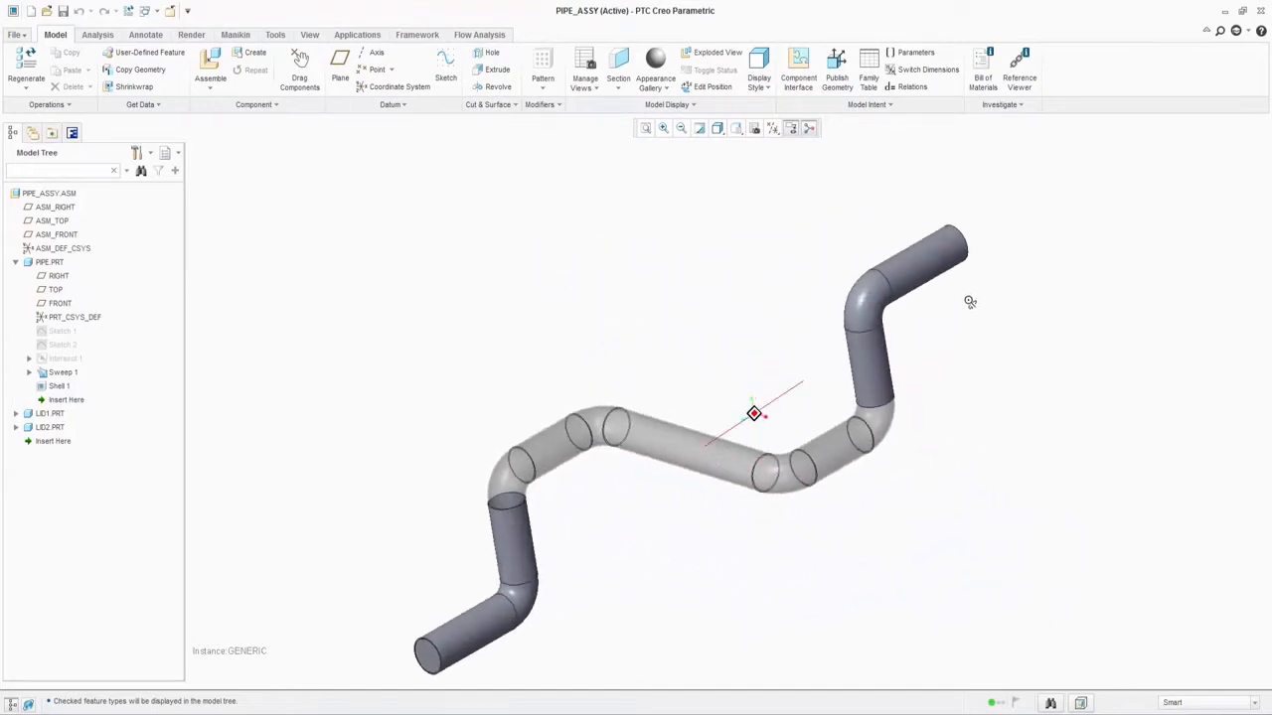
# Step: Restore saved view A of the pipe assembly and inspect the flow project's inlet volume flow condition and pressure goals
pyautogui.click(737, 129)
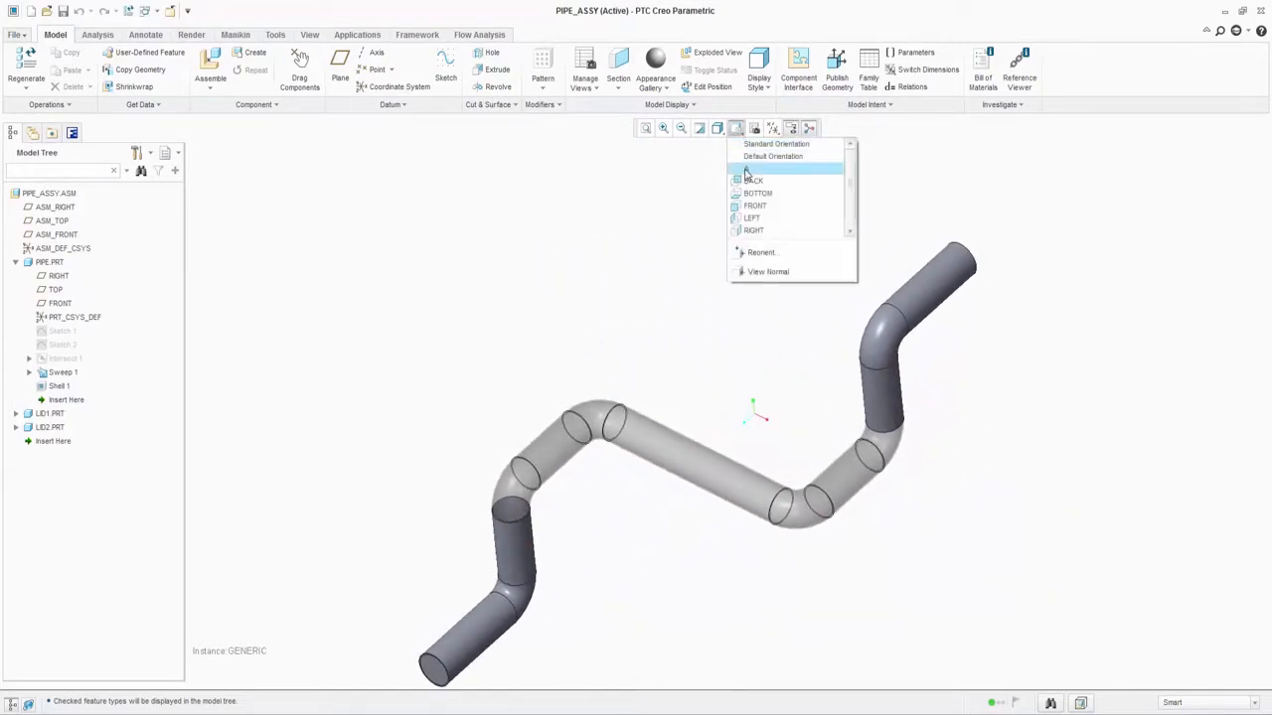
pyautogui.click(750, 168)
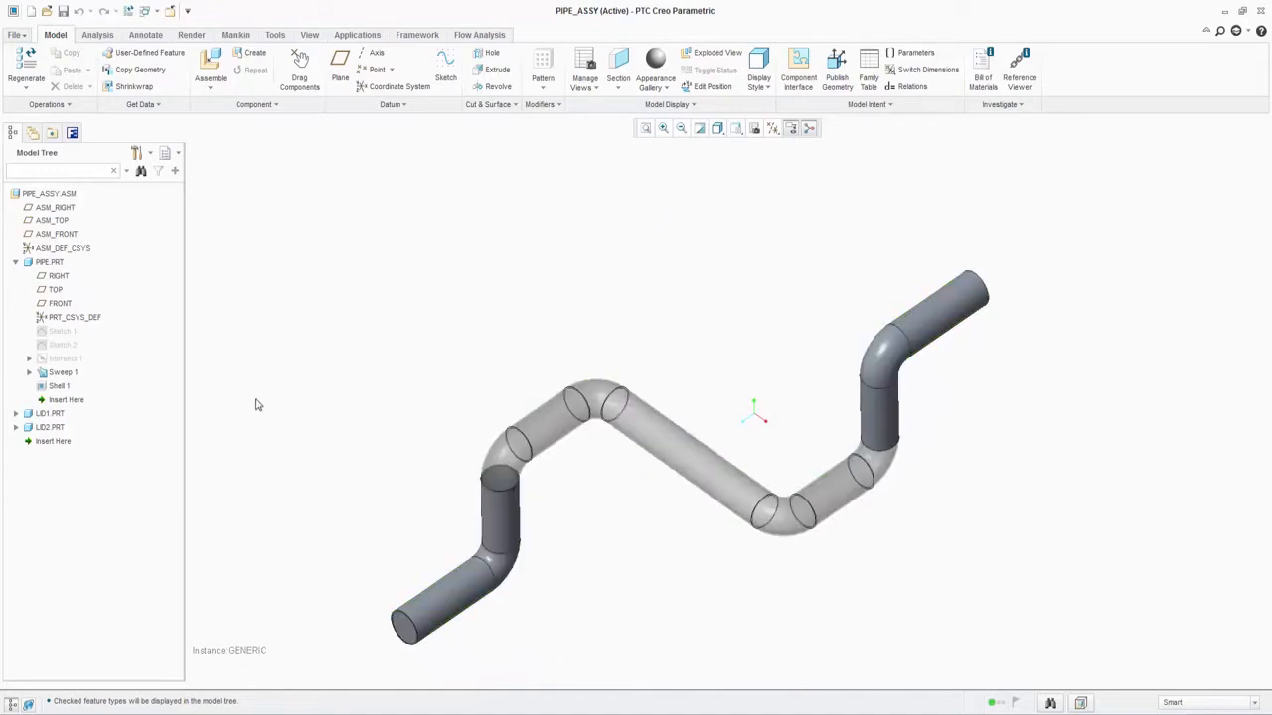
pyautogui.click(72, 133)
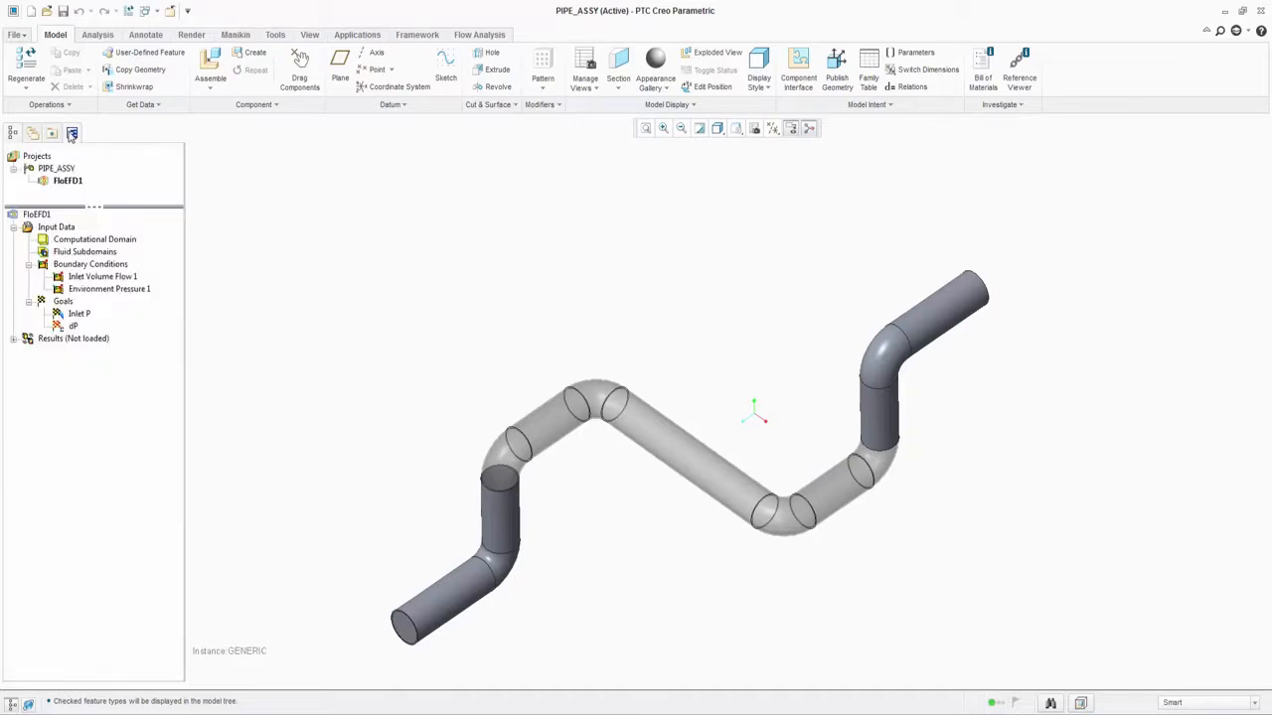
pyautogui.click(85, 278)
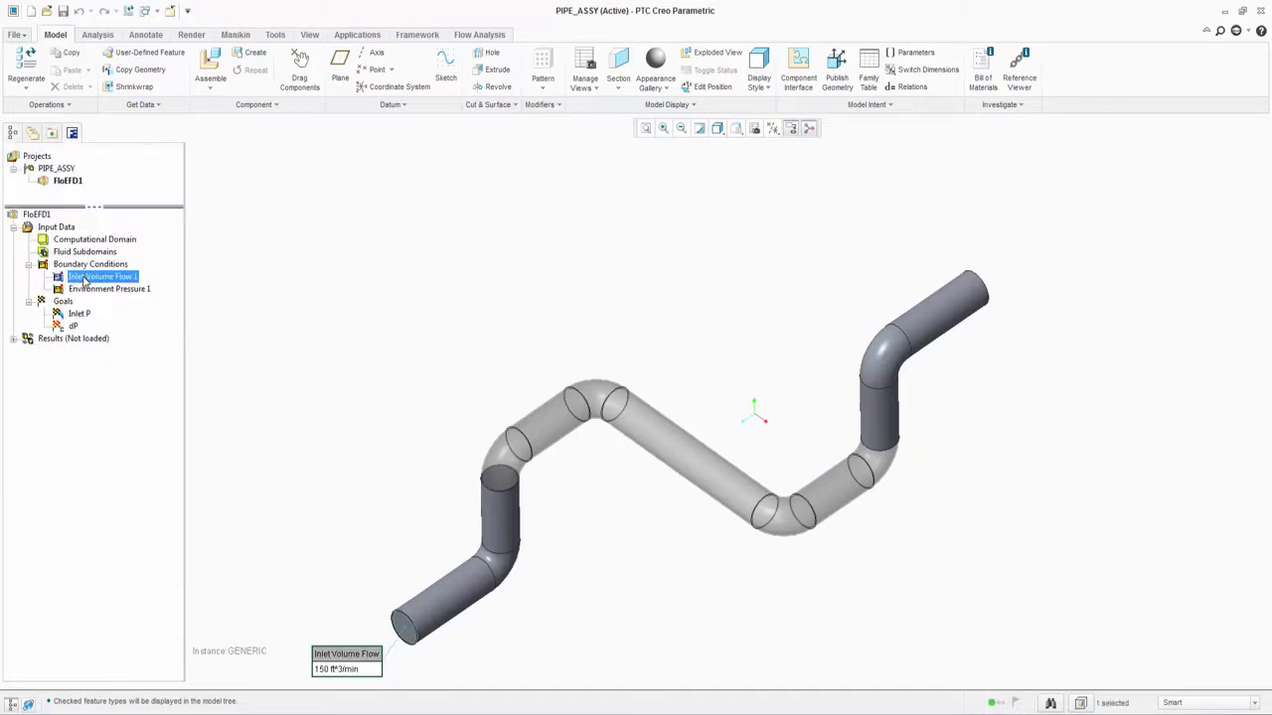
pyautogui.click(251, 553)
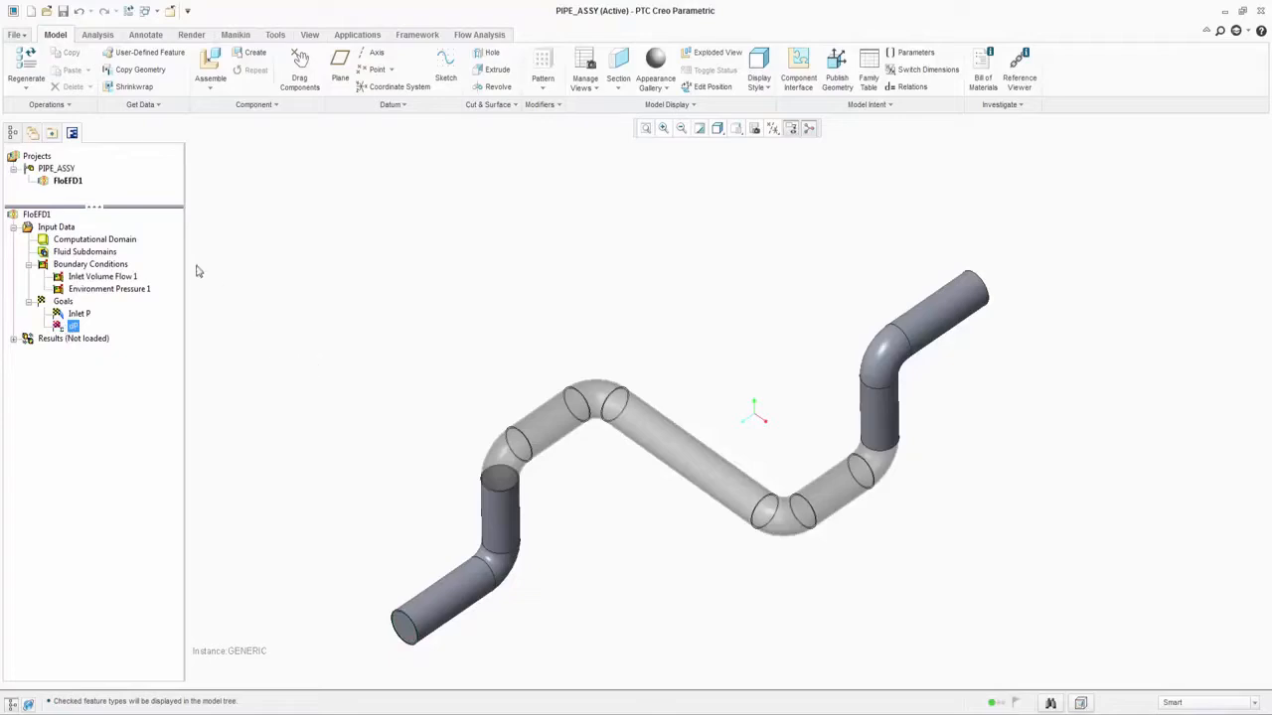
# Step: Display the dimensions of Sketch 2 in the pipe part
pyautogui.click(12, 132)
pyautogui.rightClick(62, 343)
pyautogui.click(91, 371)
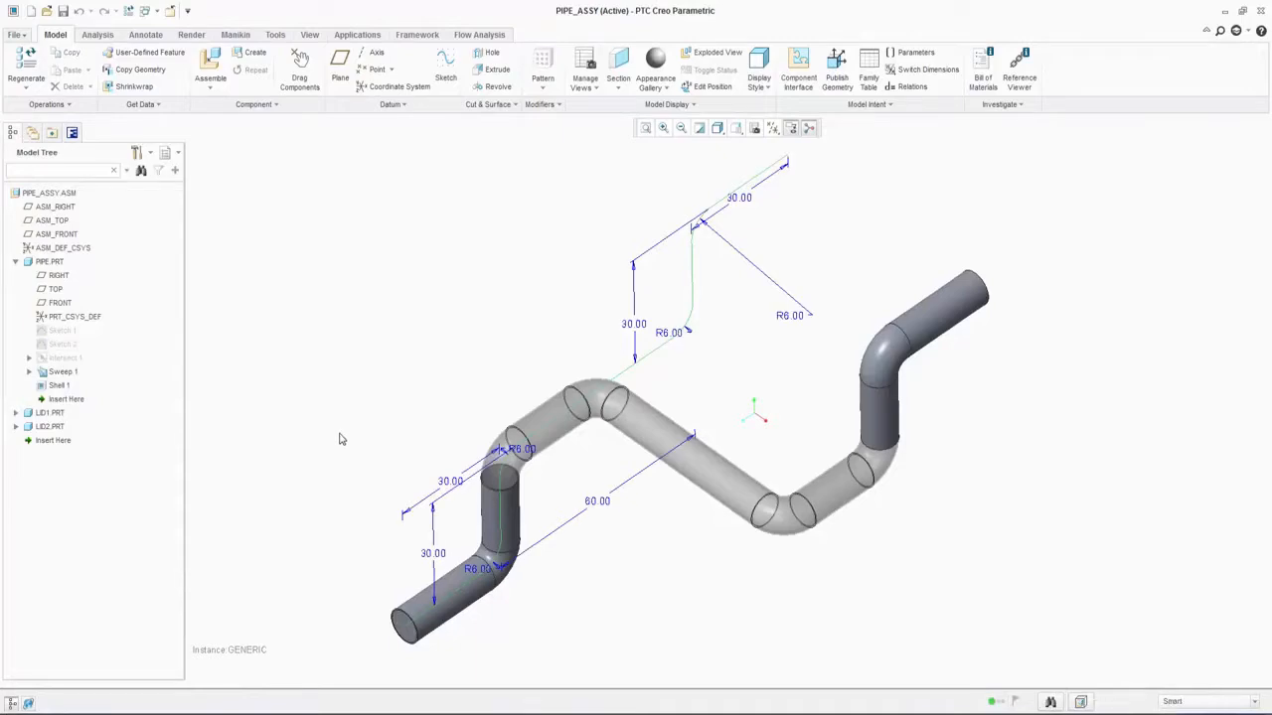
# Step: Load the flow results and review the Goal Plot 1 summary for the dP goal
pyautogui.click(71, 132)
pyautogui.click(13, 338)
pyautogui.rightClick(71, 511)
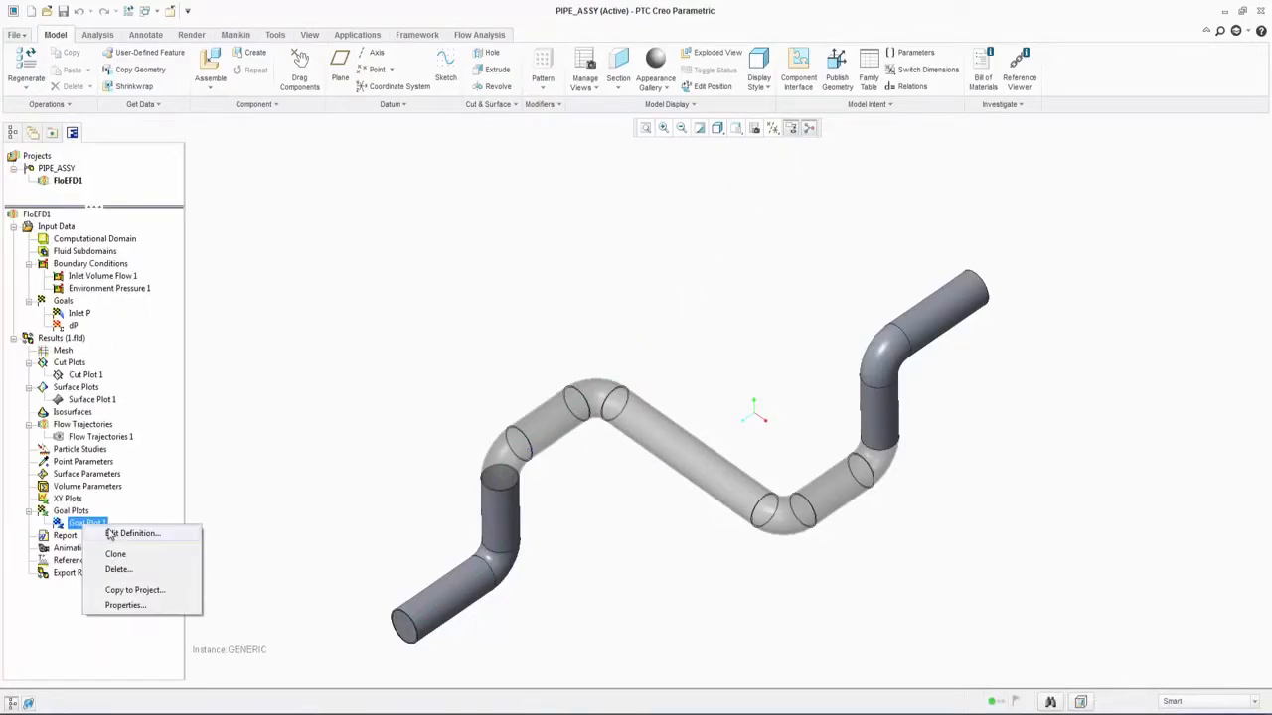
pyautogui.click(129, 534)
pyautogui.click(1180, 269)
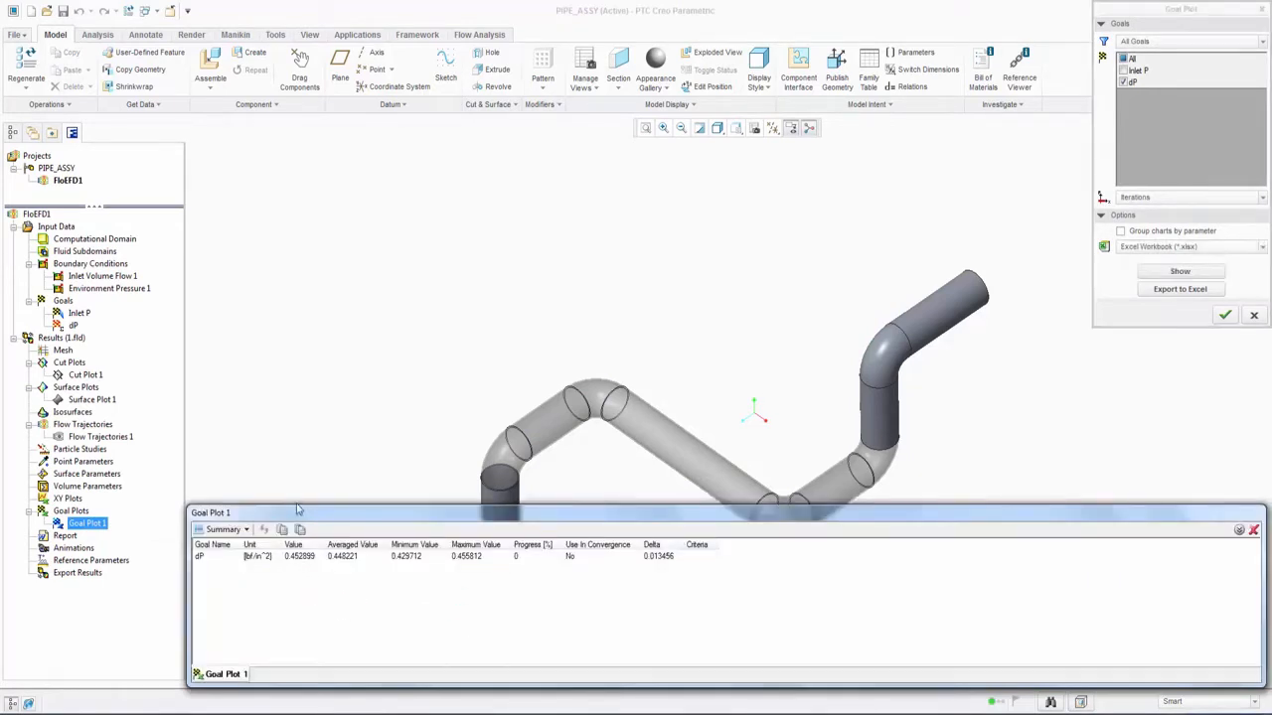
pyautogui.moveTo(296, 506); pyautogui.dragTo(289, 578)
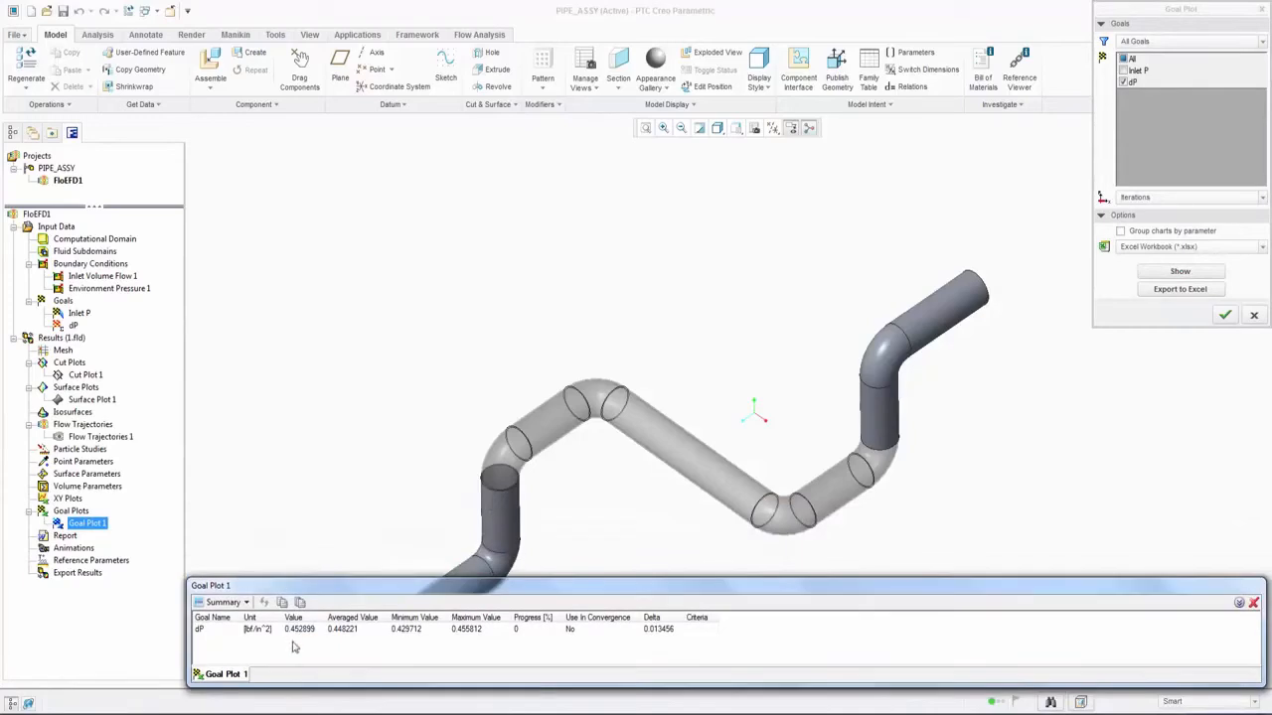
pyautogui.click(1224, 316)
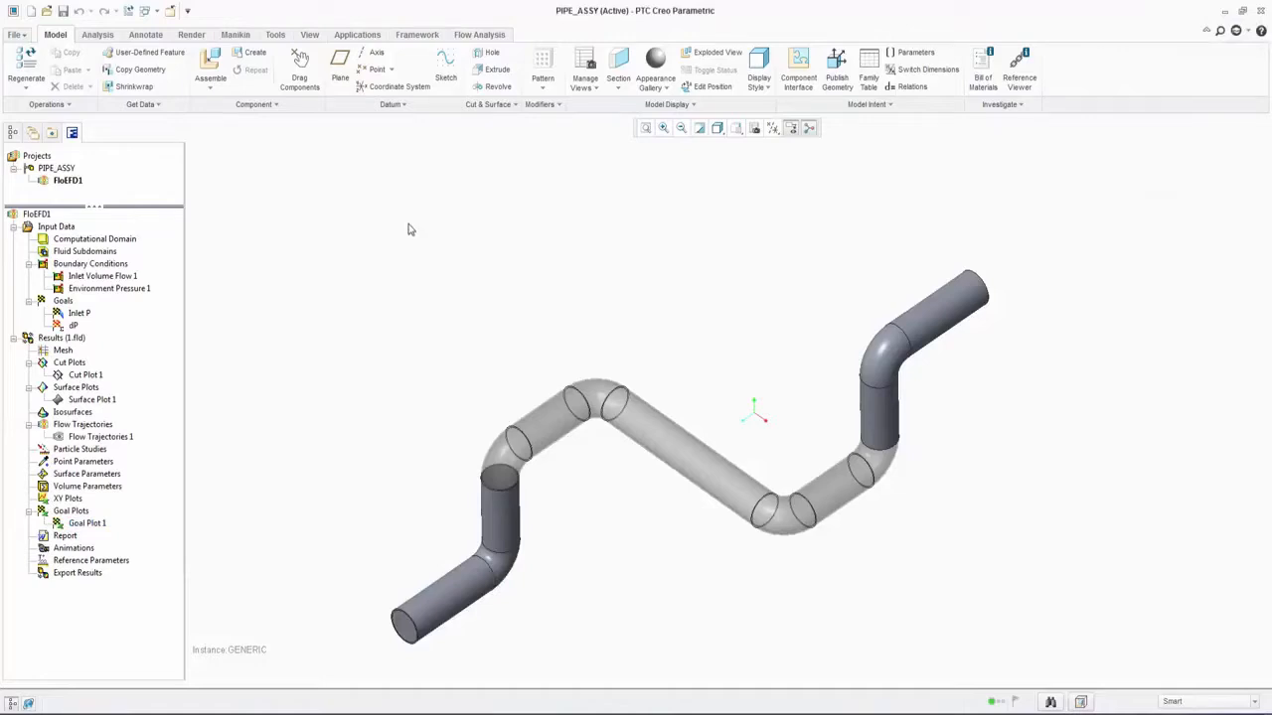
# Step: In the pipe's Sketch 2, set the inlet-side vertical leg to 80 and the outlet-side vertical leg to 20
pyautogui.rightClick(59, 343)
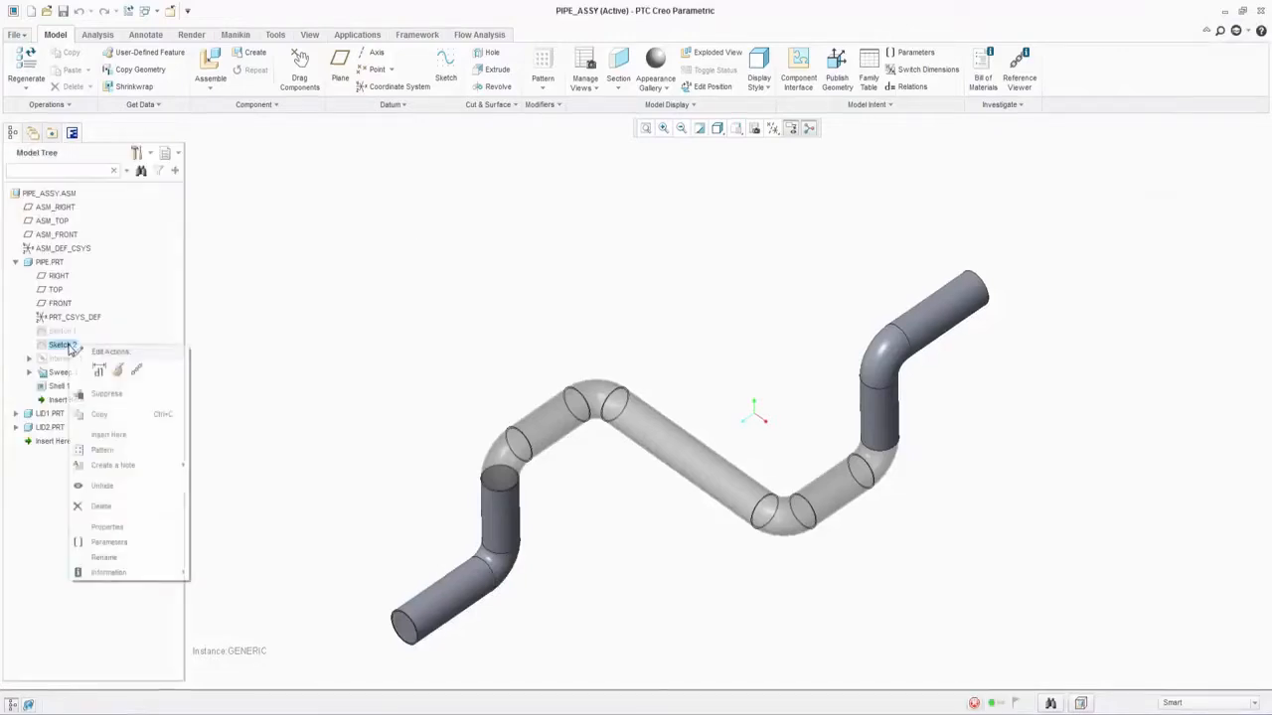
pyautogui.click(99, 371)
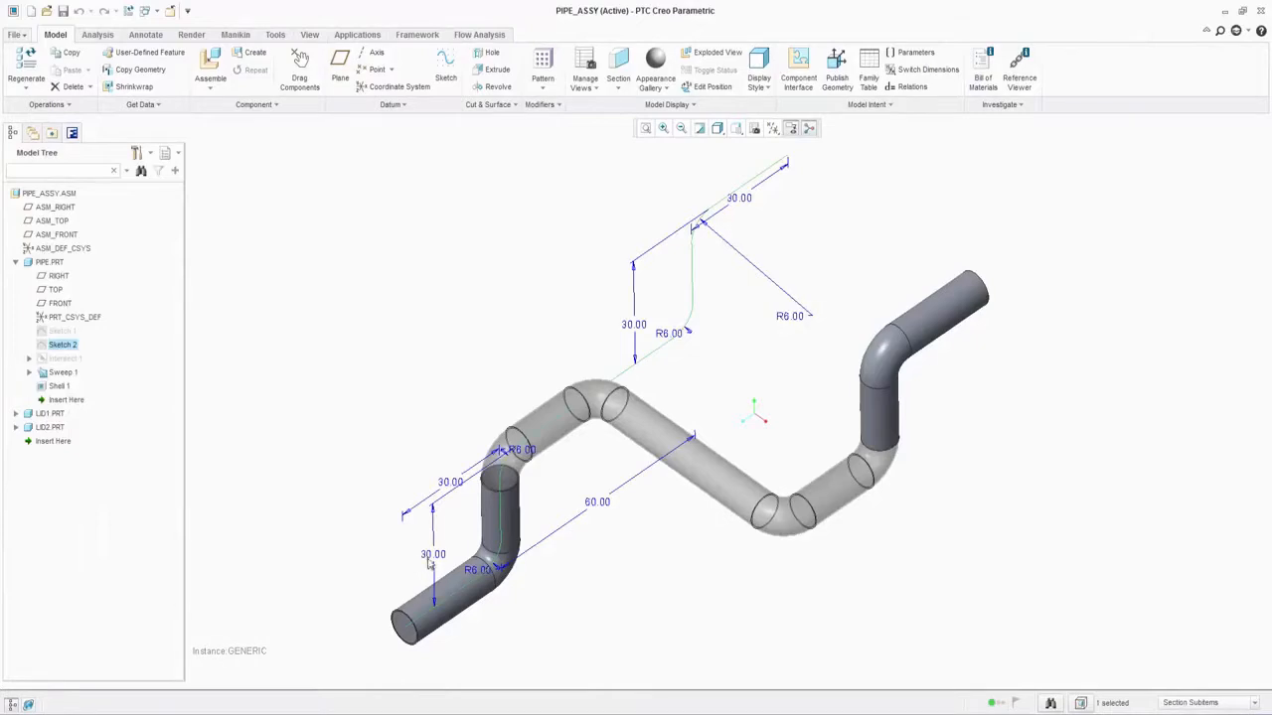
pyautogui.doubleClick(432, 555)
pyautogui.write('80')
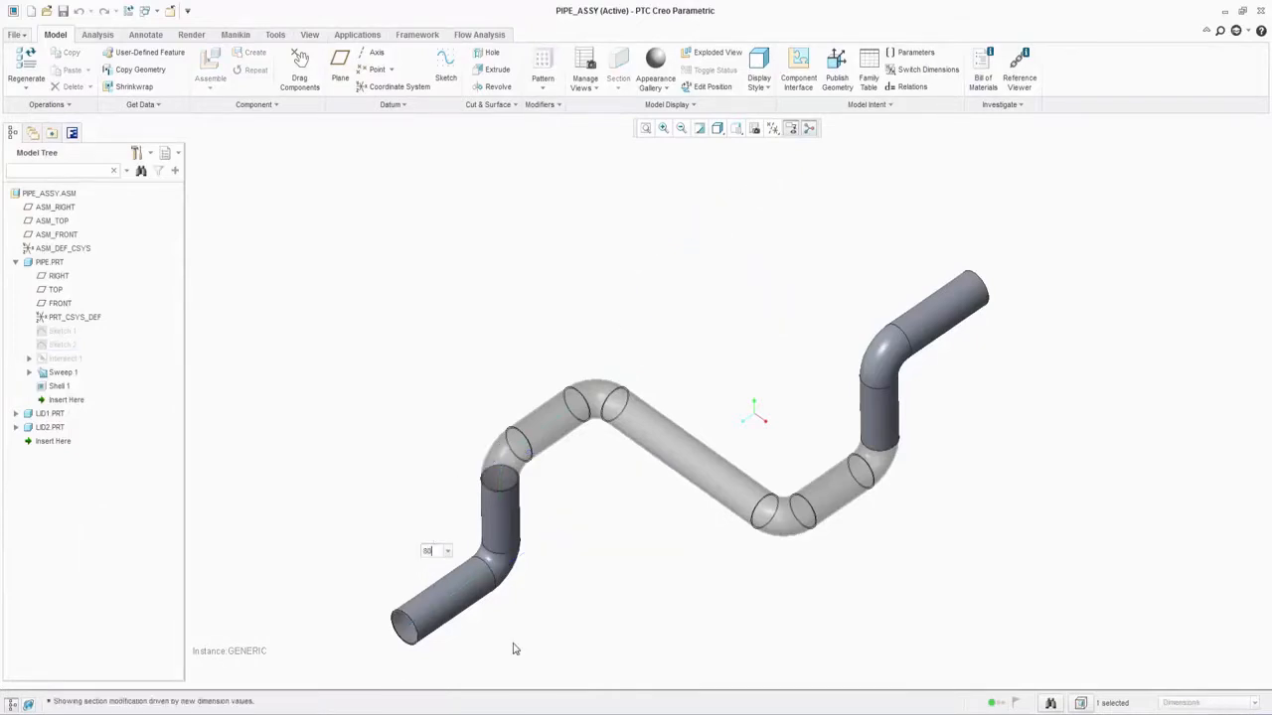
pyautogui.press('Return')
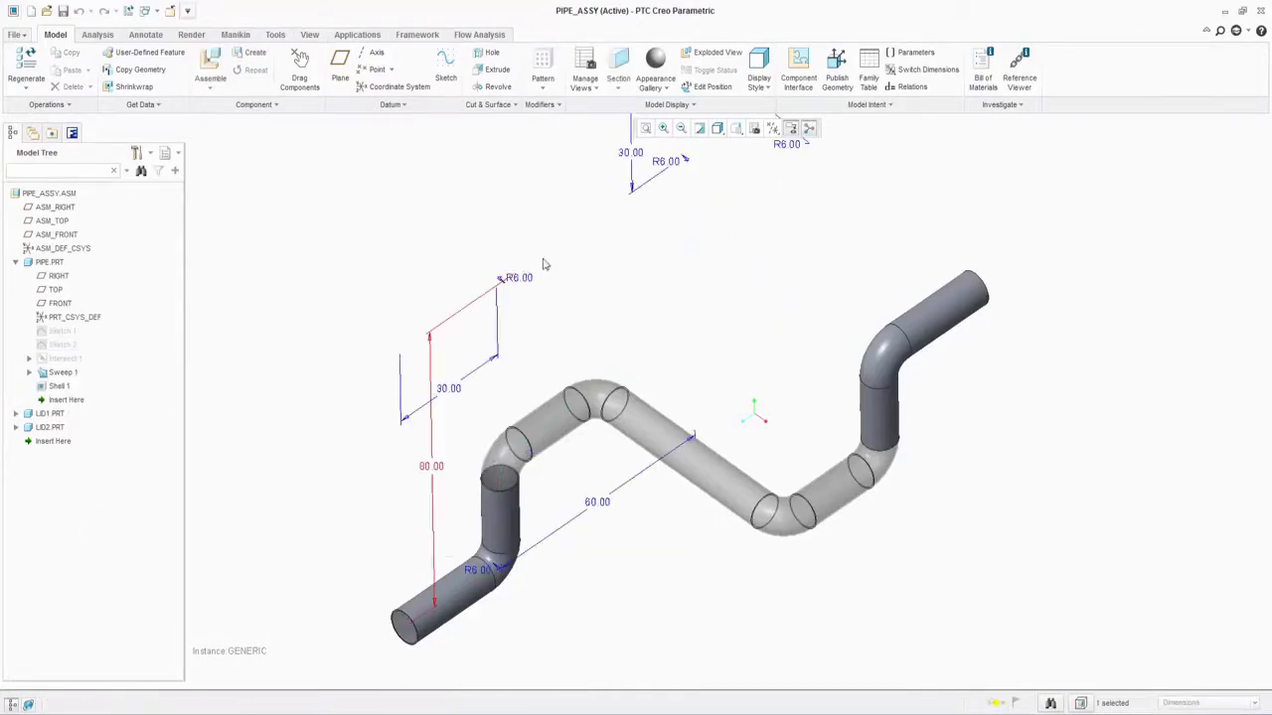
pyautogui.doubleClick(634, 155)
pyautogui.write('20')
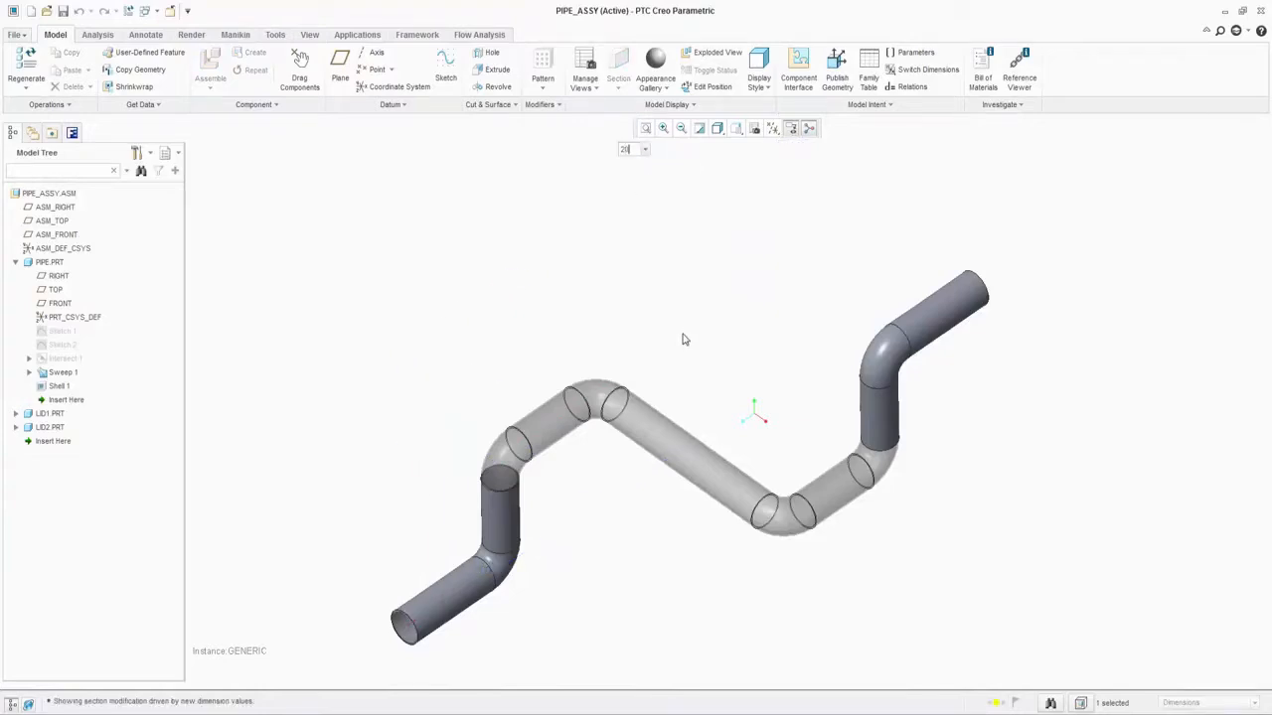
pyautogui.press('Return')
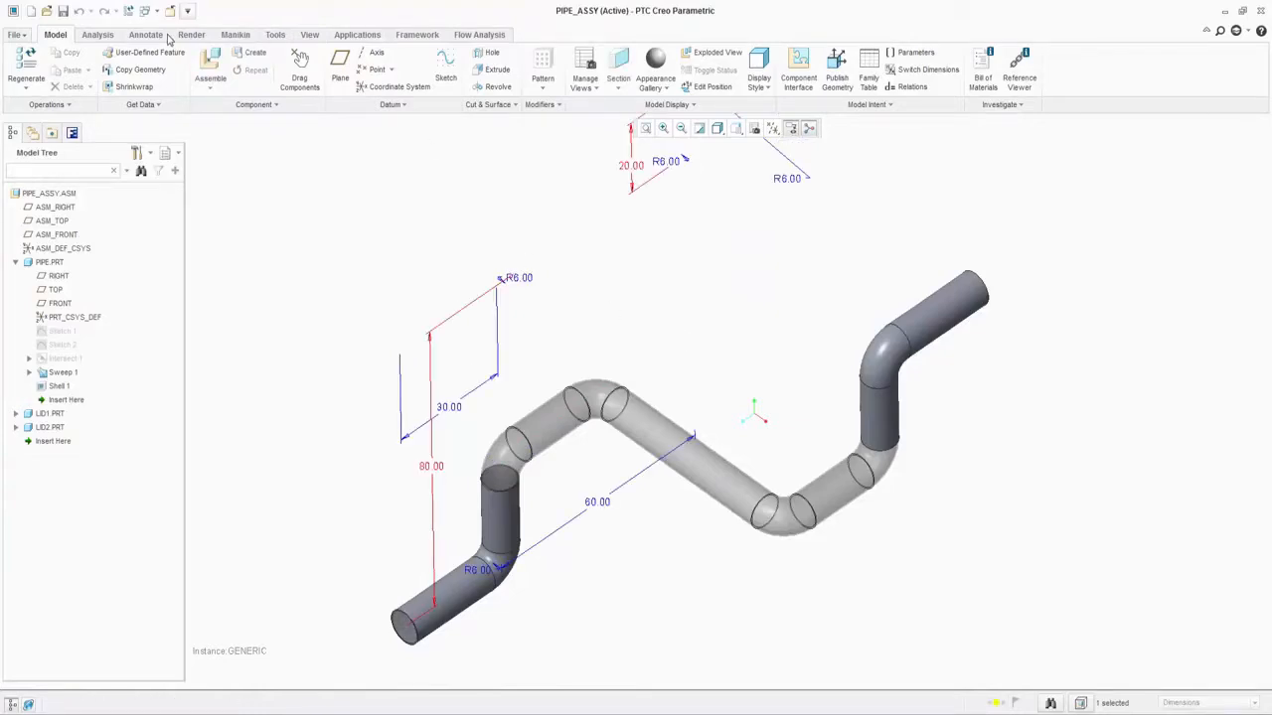
# Step: Regenerate the pipe assembly and accept resetting the computational domain and the mesh settings
pyautogui.click(129, 10)
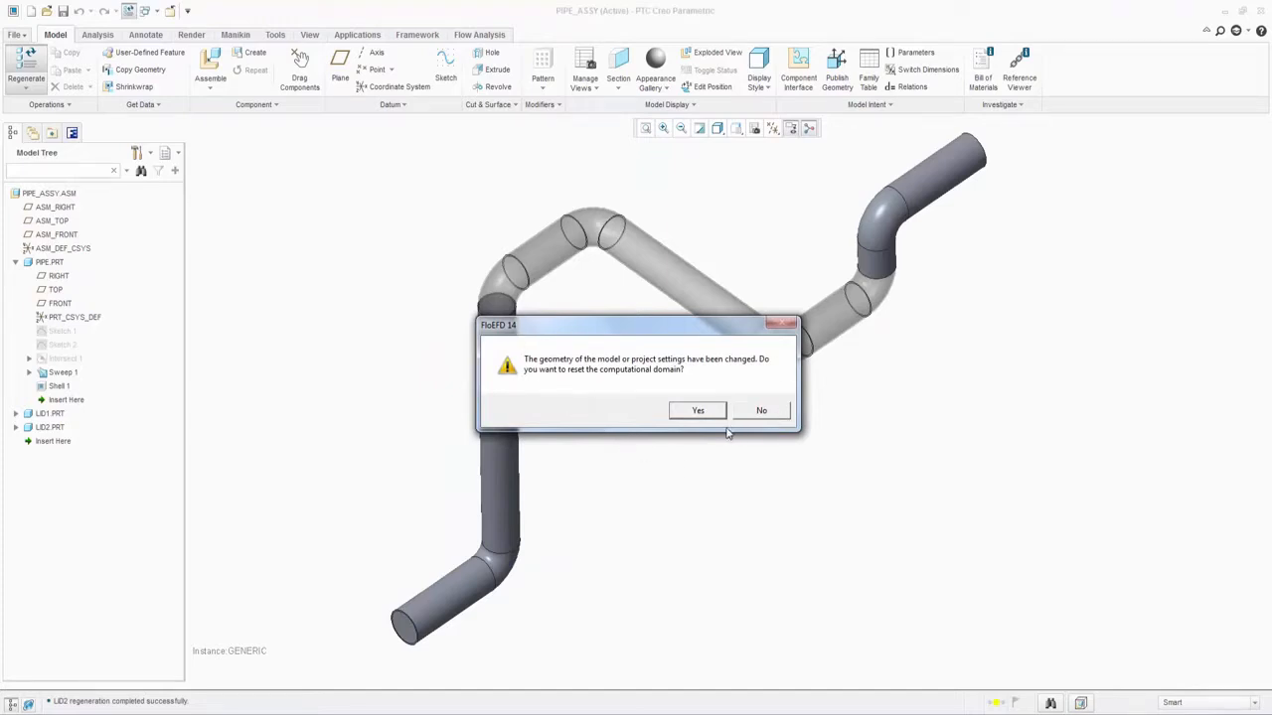
pyautogui.click(700, 411)
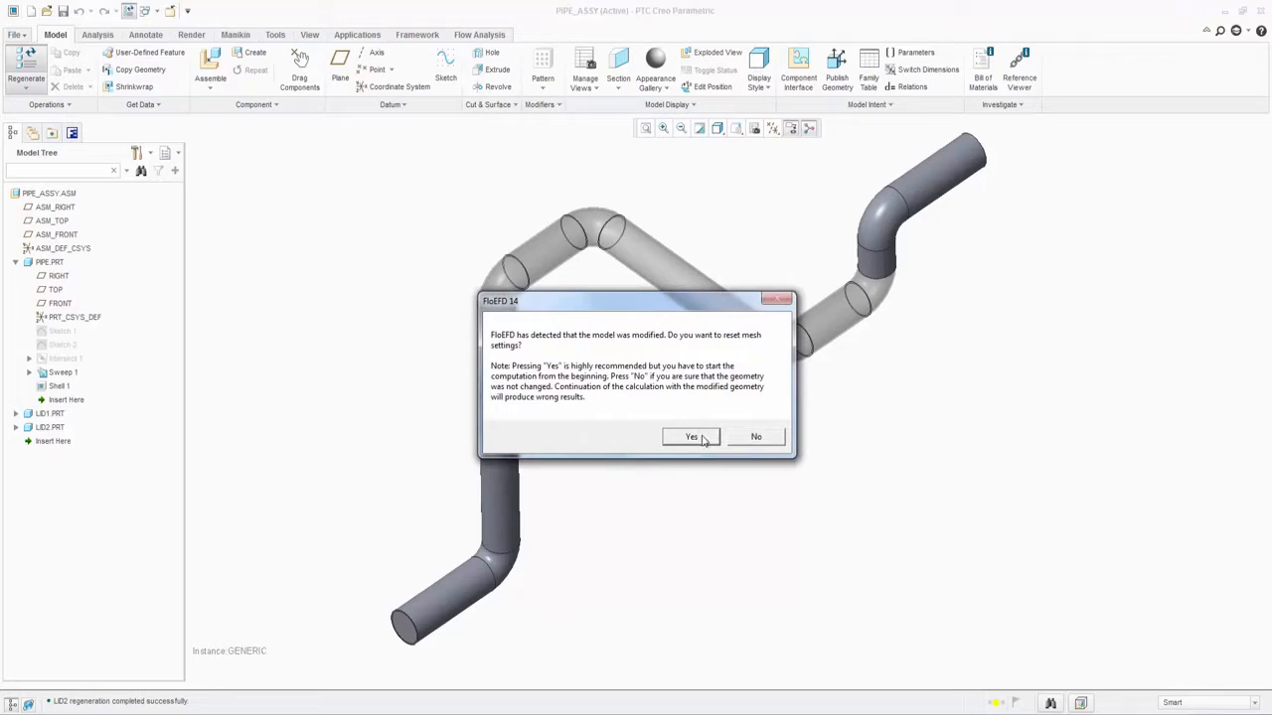
pyautogui.click(700, 443)
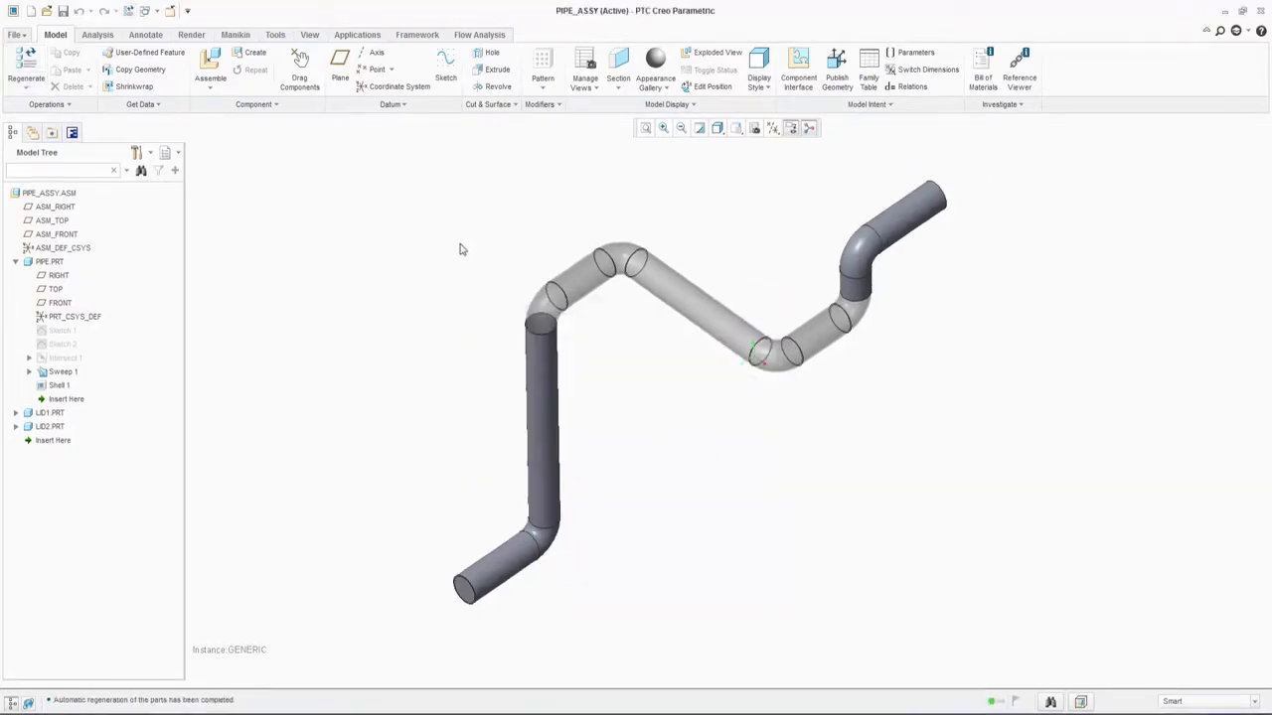
# Step: Run a new flow calculation on this computer with 4 CPUs and review the dP goal plot
pyautogui.click(479, 34)
pyautogui.click(269, 68)
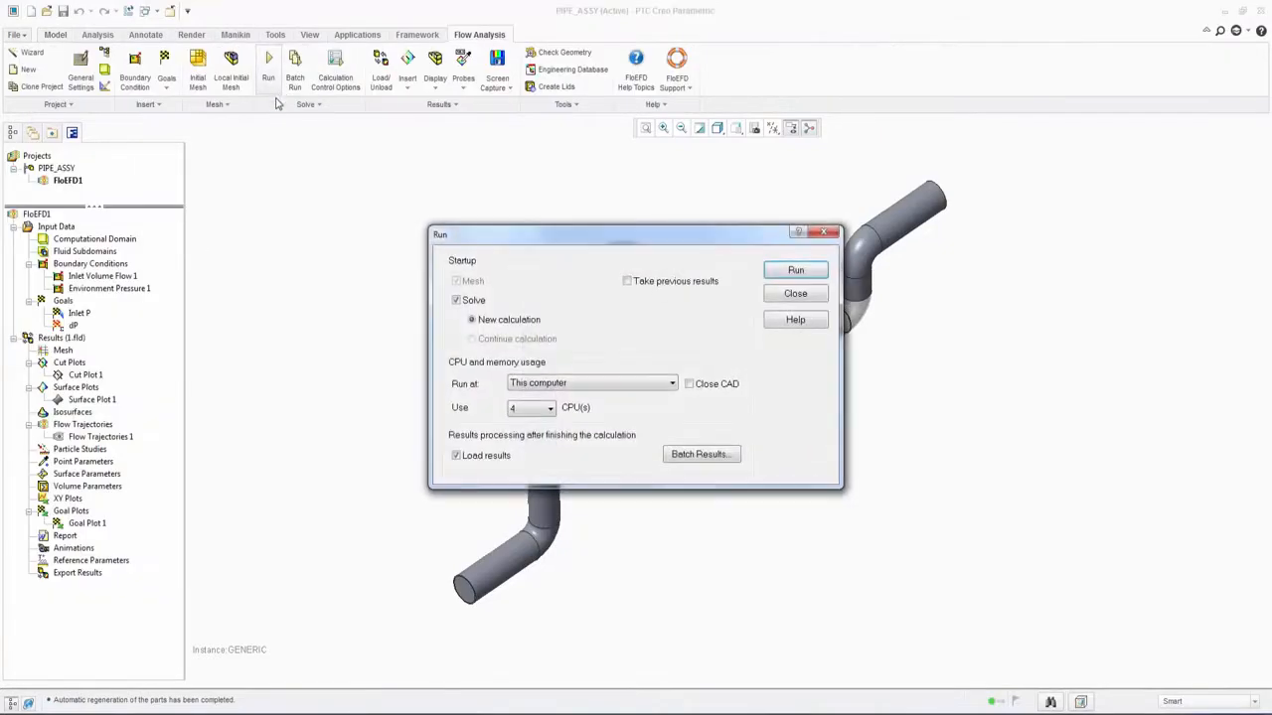
pyautogui.click(785, 278)
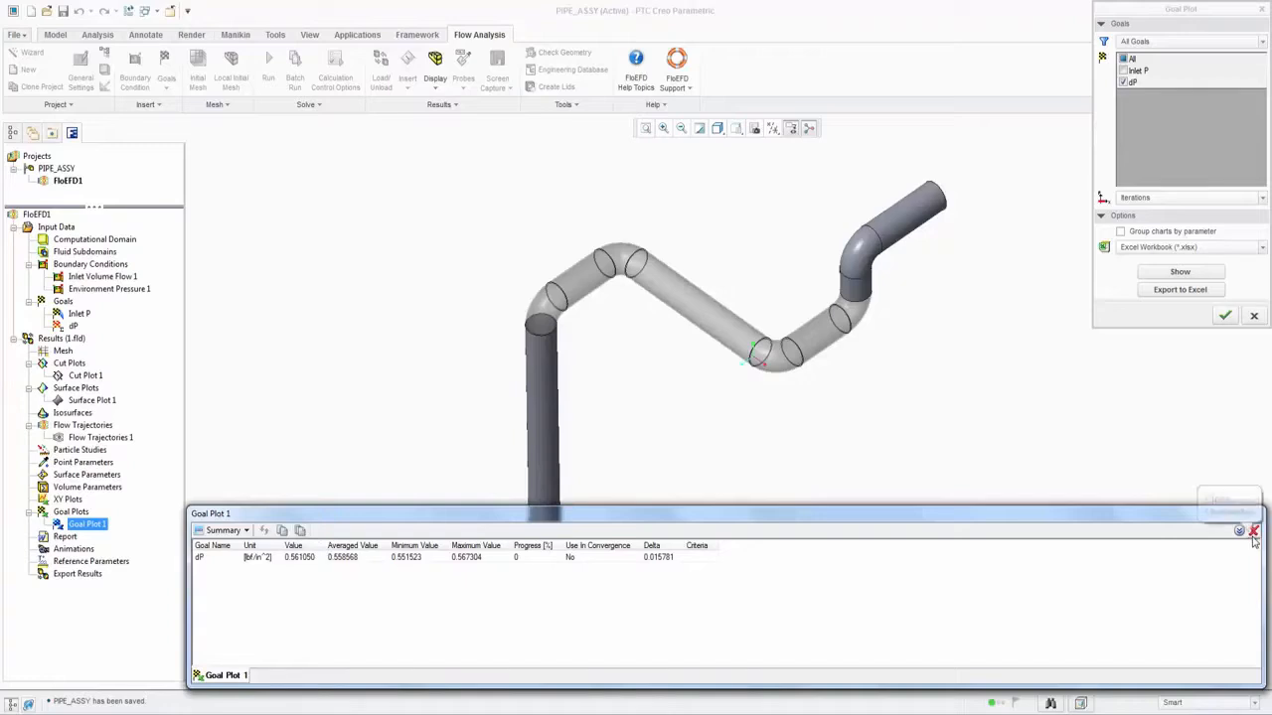
pyautogui.click(1225, 315)
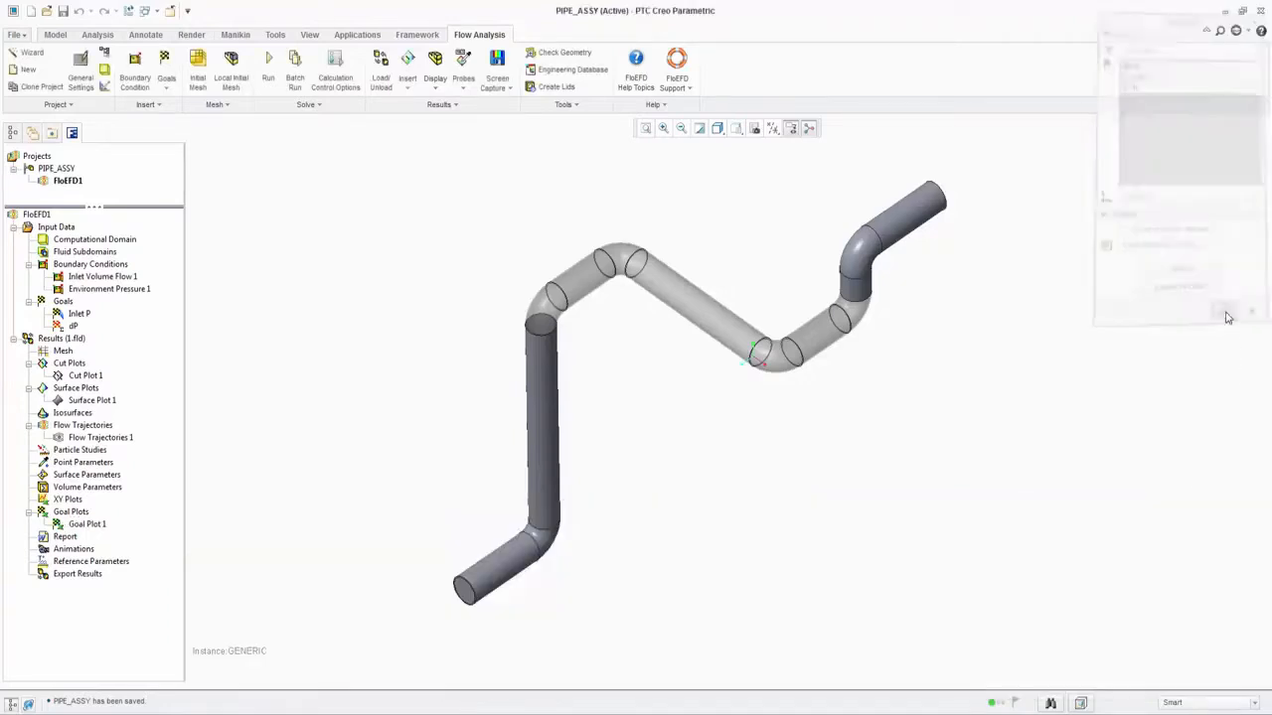
# Step: Show Flow Trajectories 1 in the pipe and set the model display style to Wireframe
pyautogui.click(104, 438)
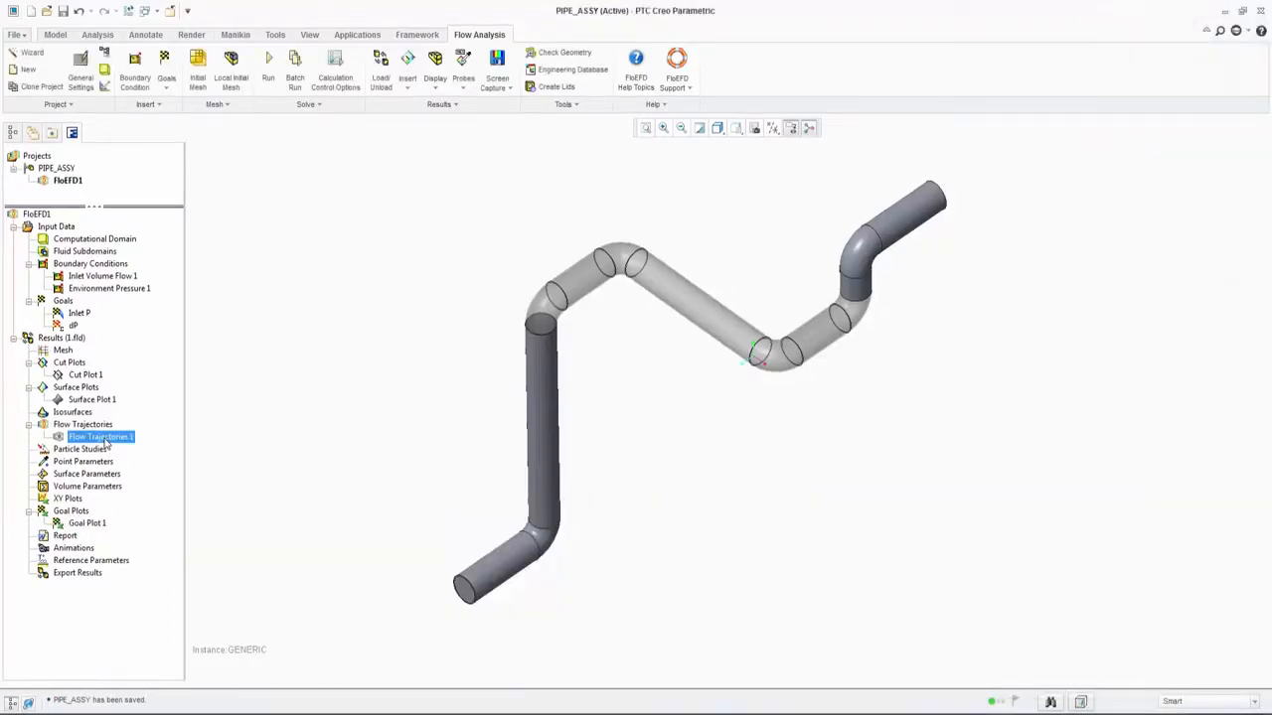
pyautogui.rightClick(104, 440)
pyautogui.click(136, 468)
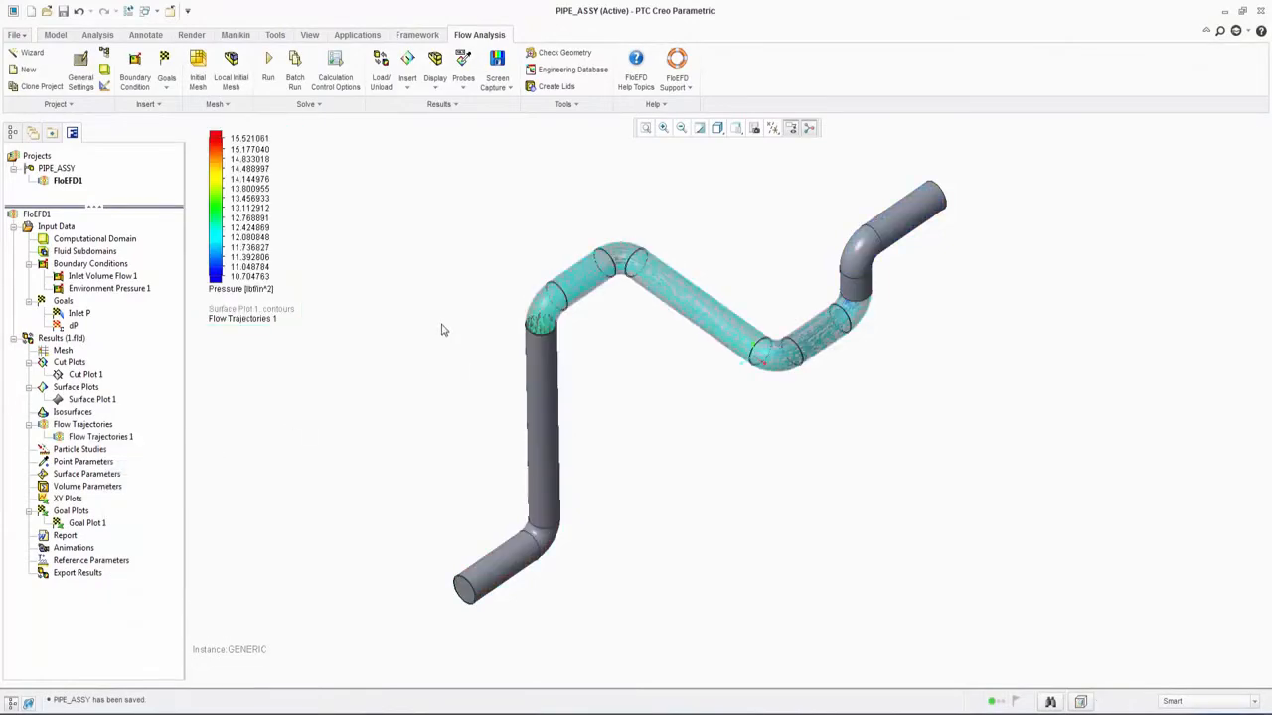
pyautogui.click(717, 128)
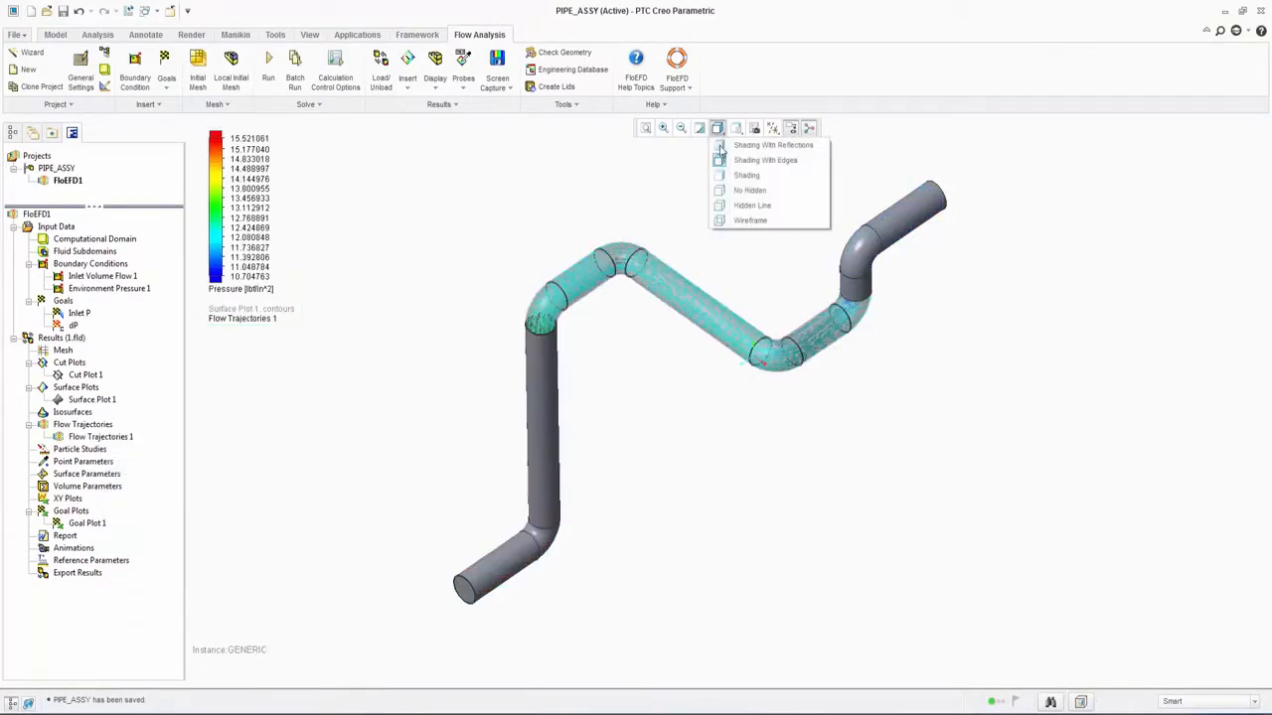
pyautogui.click(747, 221)
# Step: Orbit the pipe slightly and play the animation of Flow Trajectories 1
pyautogui.moveTo(471, 280)
pyautogui.mouseDown(button='middle')
pyautogui.moveTo(437, 244)
pyautogui.moveTo(408, 245)
pyautogui.moveTo(486, 272)
pyautogui.mouseUp(button='middle')
pyautogui.click(74, 437)
pyautogui.rightClick(87, 438)
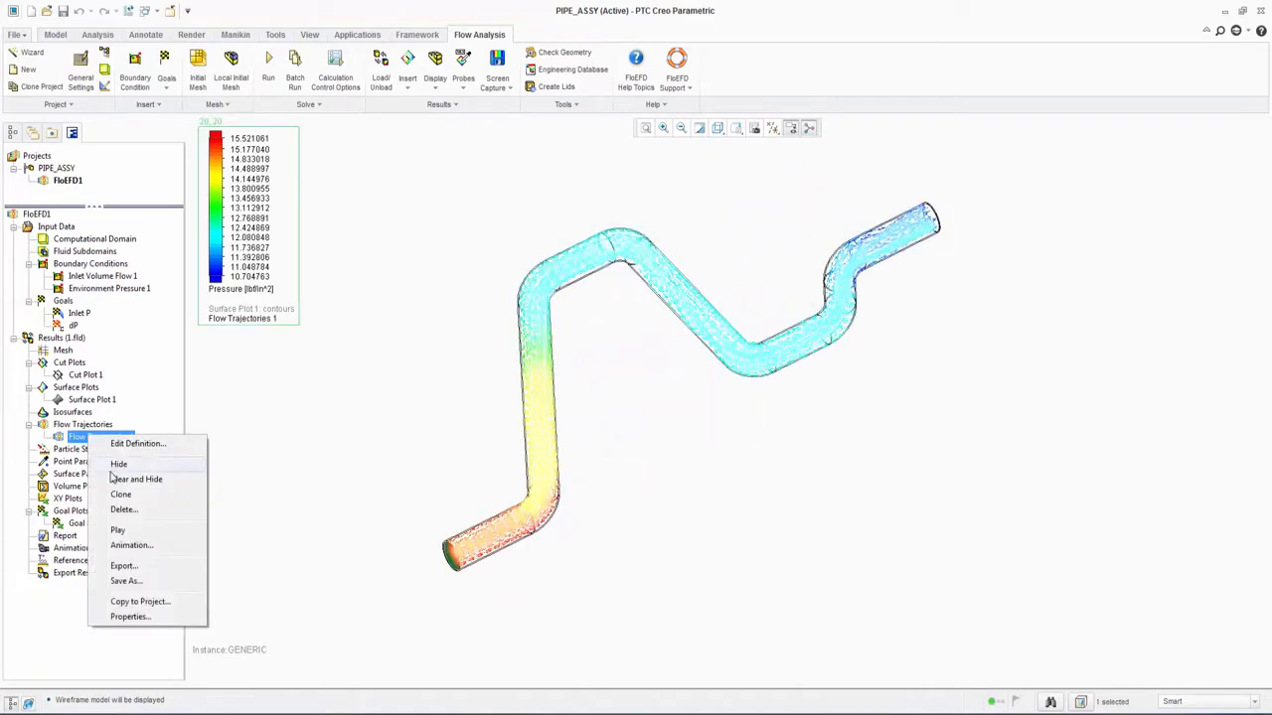
pyautogui.click(127, 531)
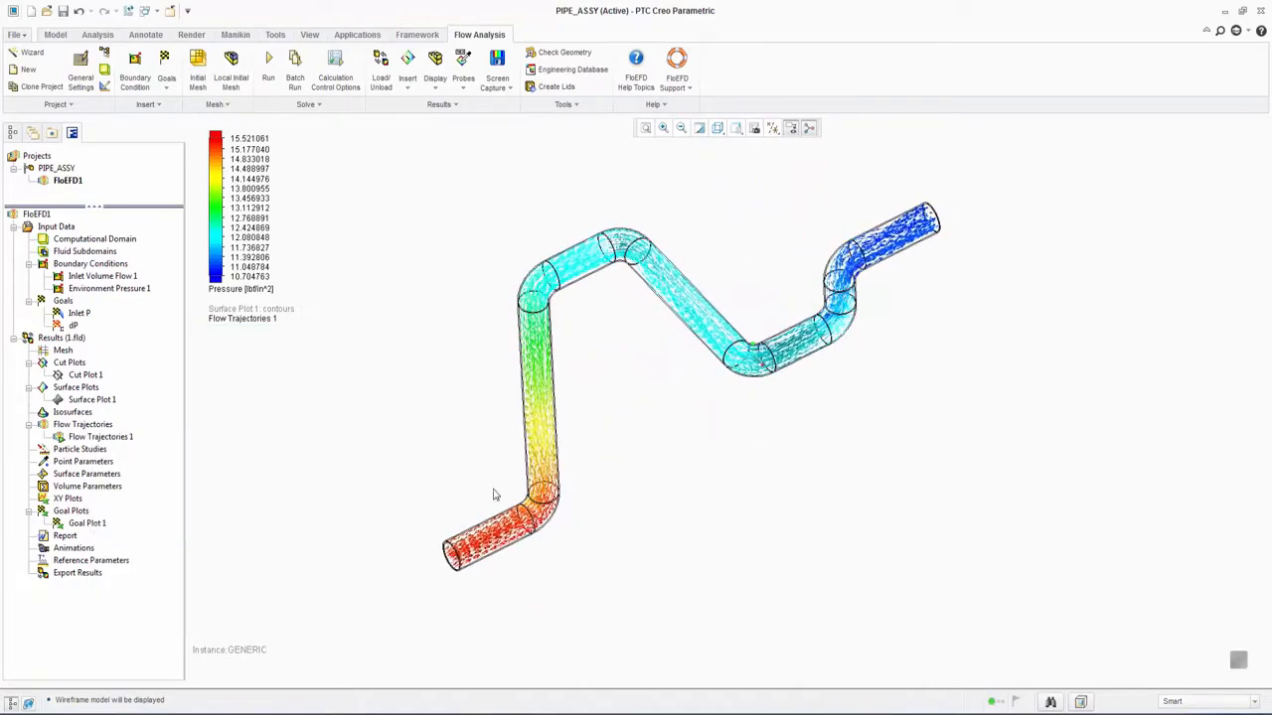
# Step: Examine the animated flow along the pipe bends up close and restore saved view A
pyautogui.scroll(-5, 553, 505)
pyautogui.moveTo(746, 220)
pyautogui.mouseDown(button='middle')
pyautogui.moveTo(736, 295)
pyautogui.moveTo(746, 204)
pyautogui.moveTo(683, 586)
pyautogui.moveTo(753, 518)
pyautogui.moveTo(815, 513)
pyautogui.moveTo(857, 528)
pyautogui.moveTo(698, 517)
pyautogui.moveTo(666, 531)
pyautogui.mouseUp(button='middle')
pyautogui.scroll(2, 686, 581)
pyautogui.click(754, 128)
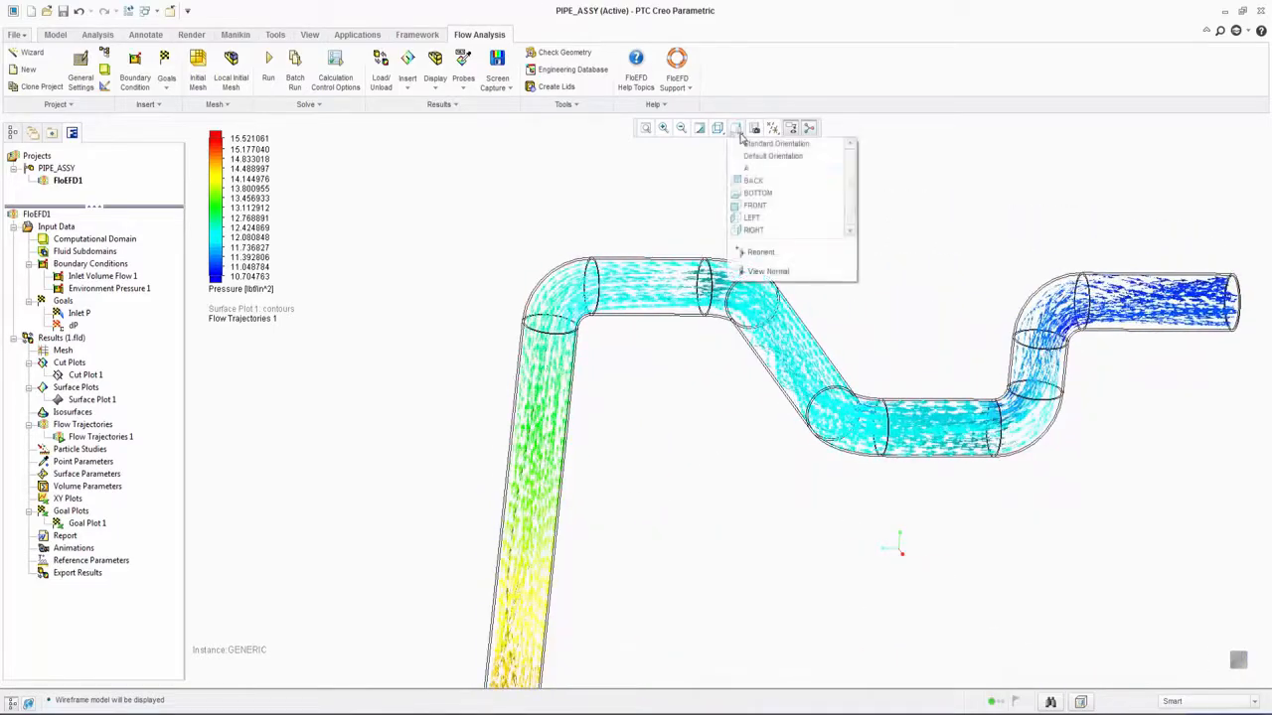
pyautogui.click(749, 169)
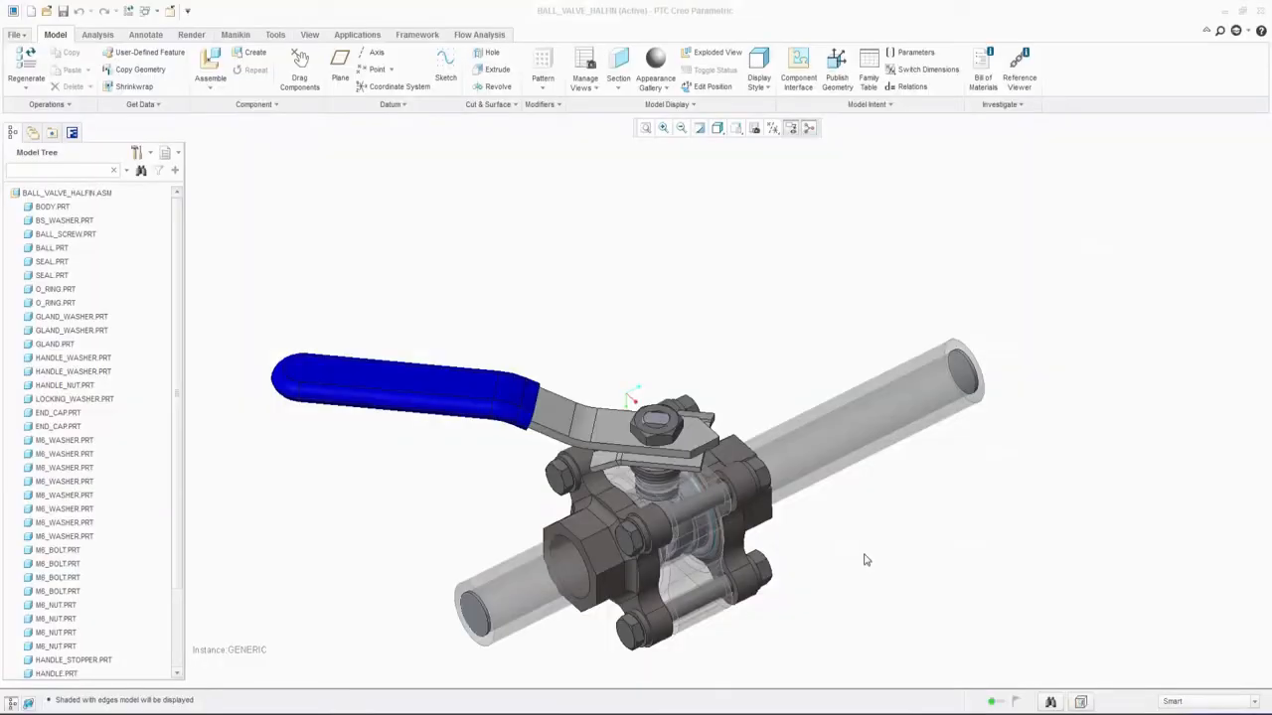
# Step: In the ball valve assembly's flow project, inspect the Static Pressure 1 and 2 boundary conditions and the SG Volume Flow Rate 1 goal
pyautogui.moveTo(768, 541); pyautogui.dragTo(1197, 488, button='middle')
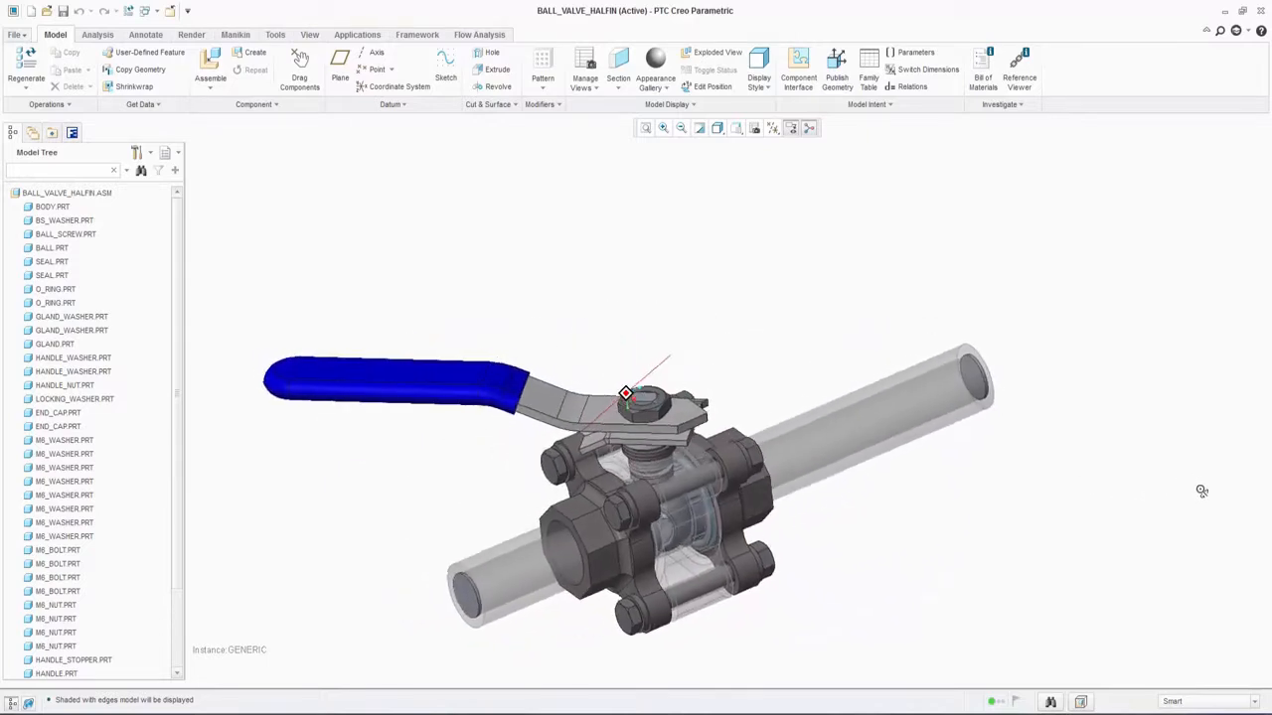
pyautogui.click(72, 132)
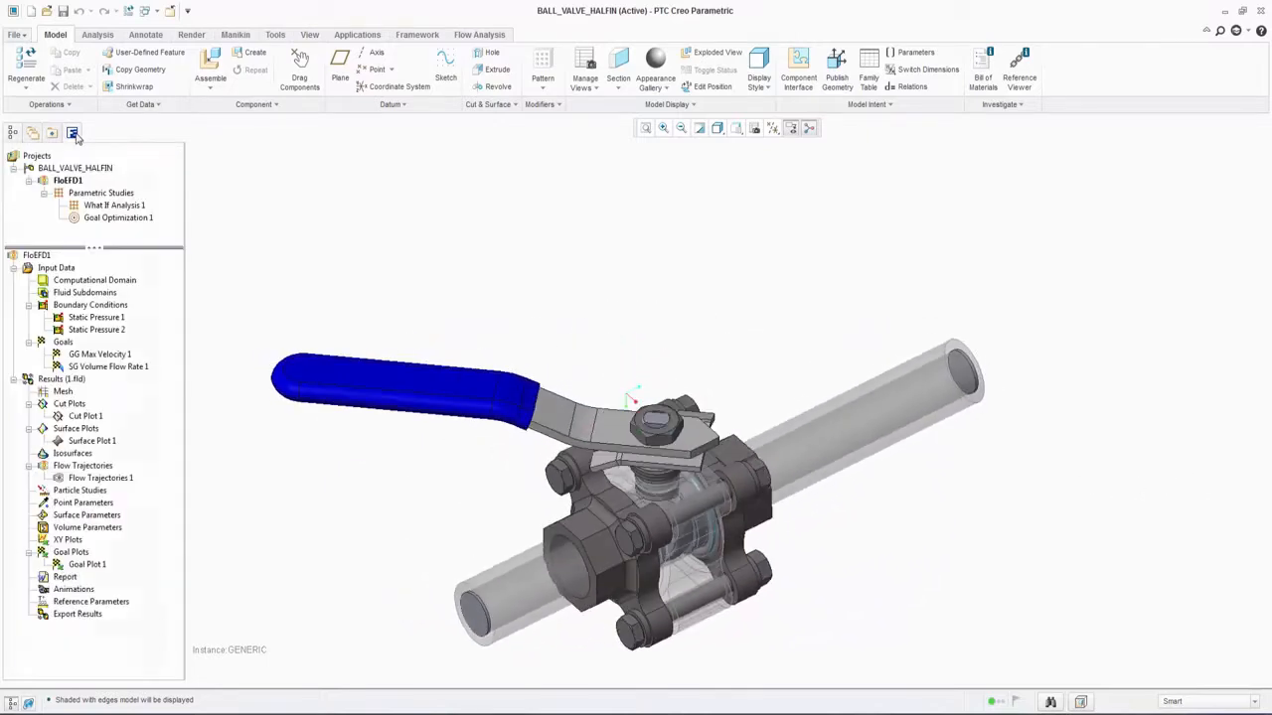
pyautogui.click(91, 318)
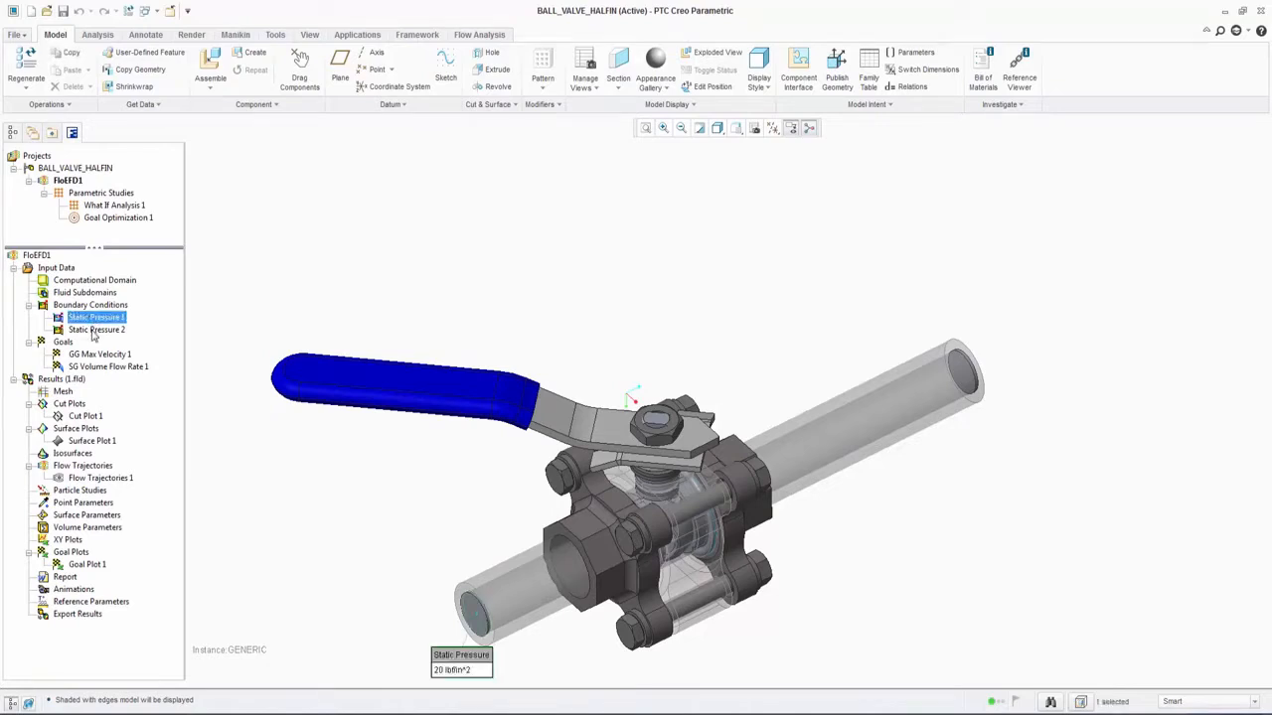
pyautogui.keyDown('ctrl'); pyautogui.click(92, 331); pyautogui.keyUp('ctrl')
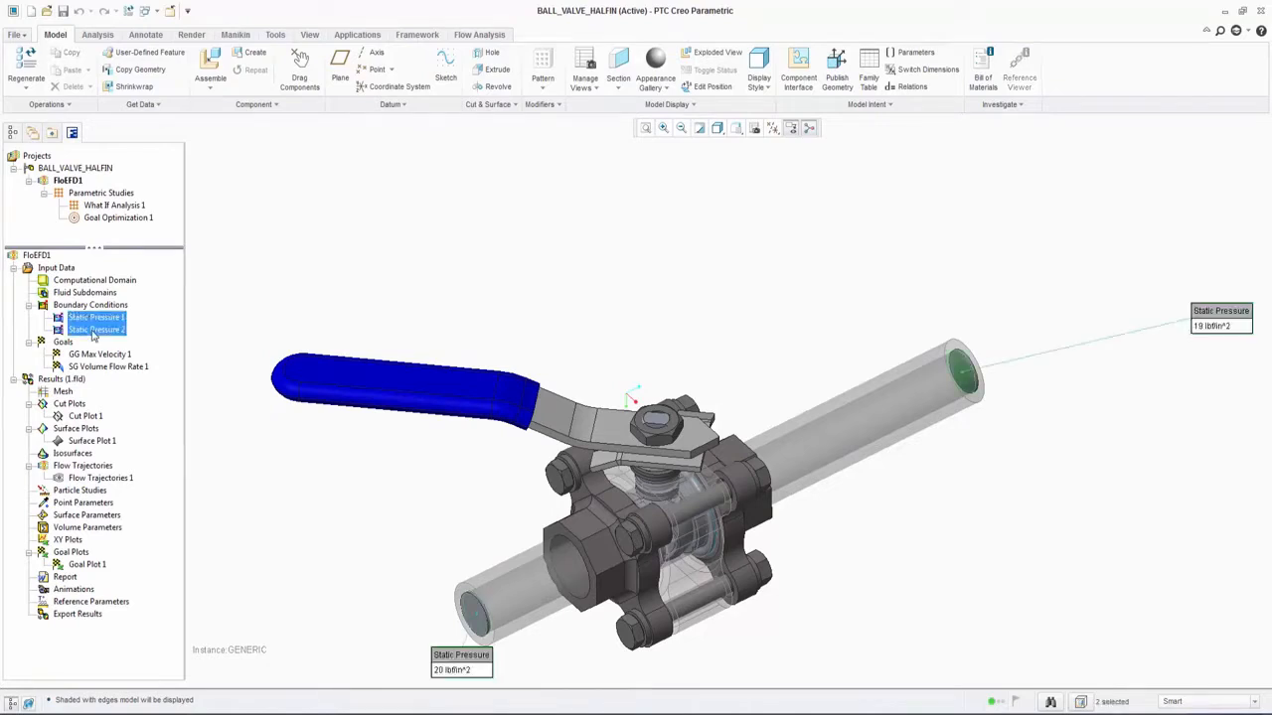
pyautogui.click(249, 497)
pyautogui.click(125, 368)
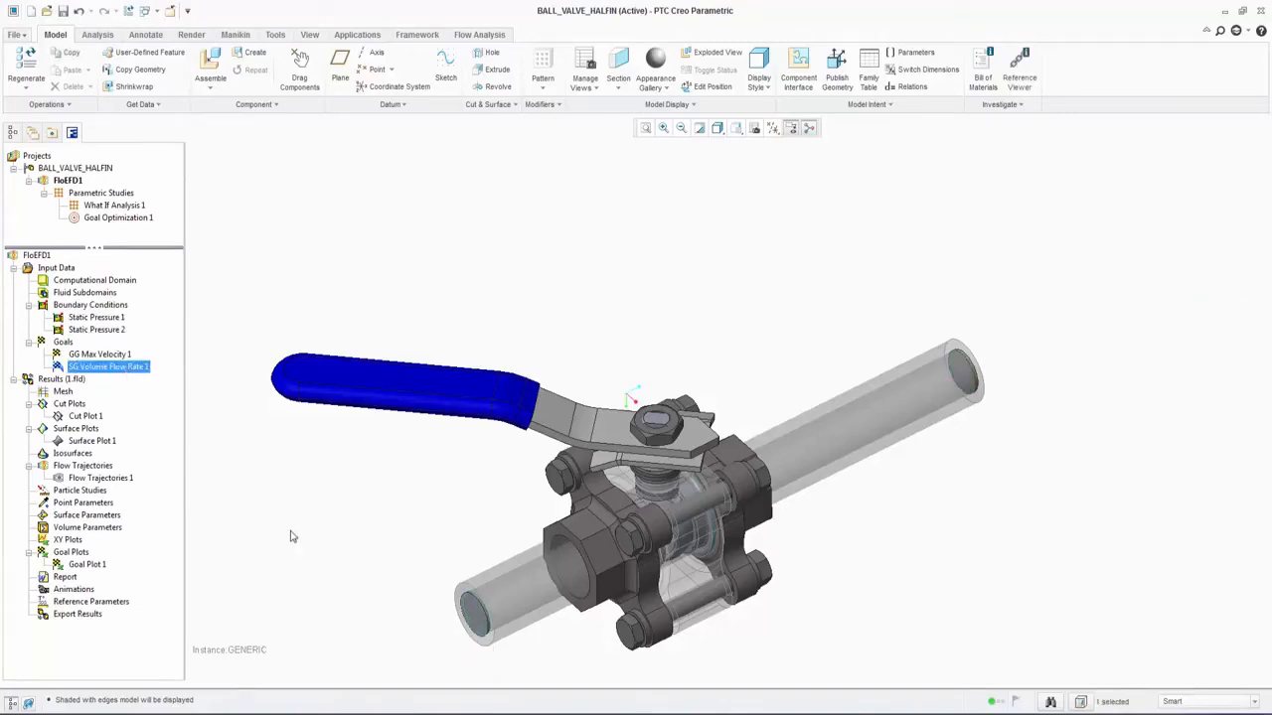
pyautogui.click(291, 536)
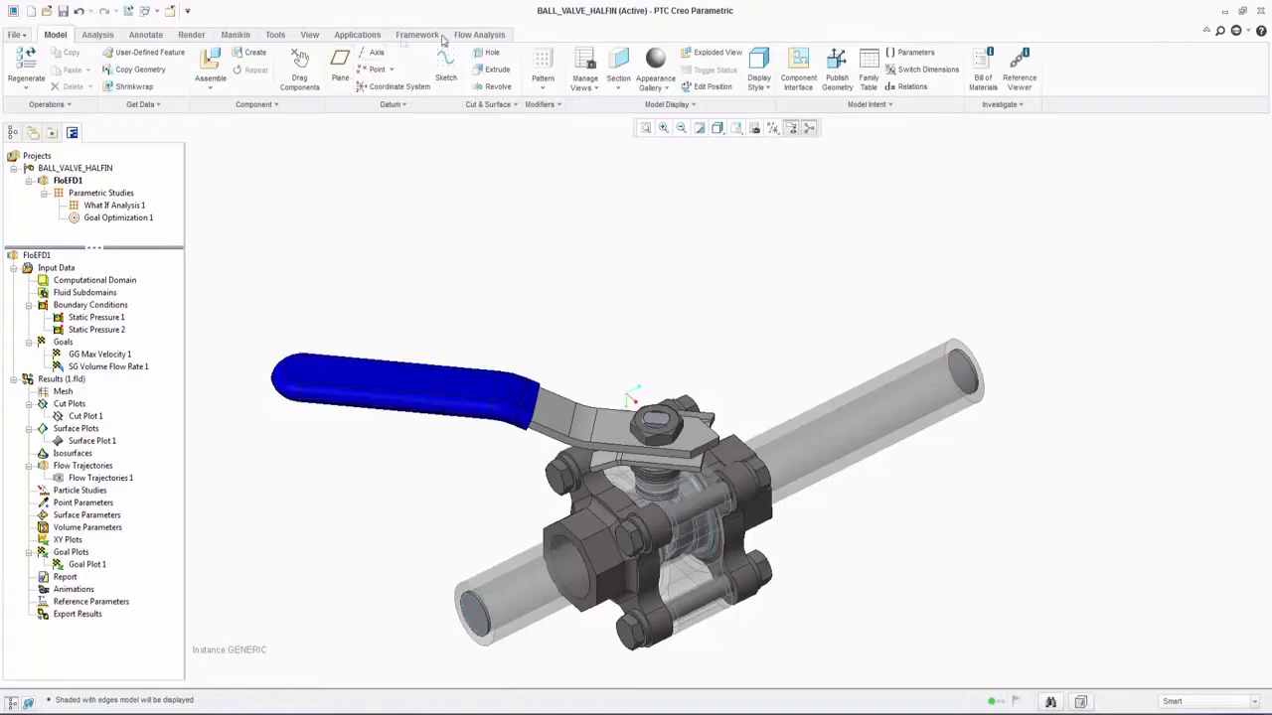
# Step: Create a new parametric study for the ball valve and add family table parameter d26 as its input variable
pyautogui.click(466, 35)
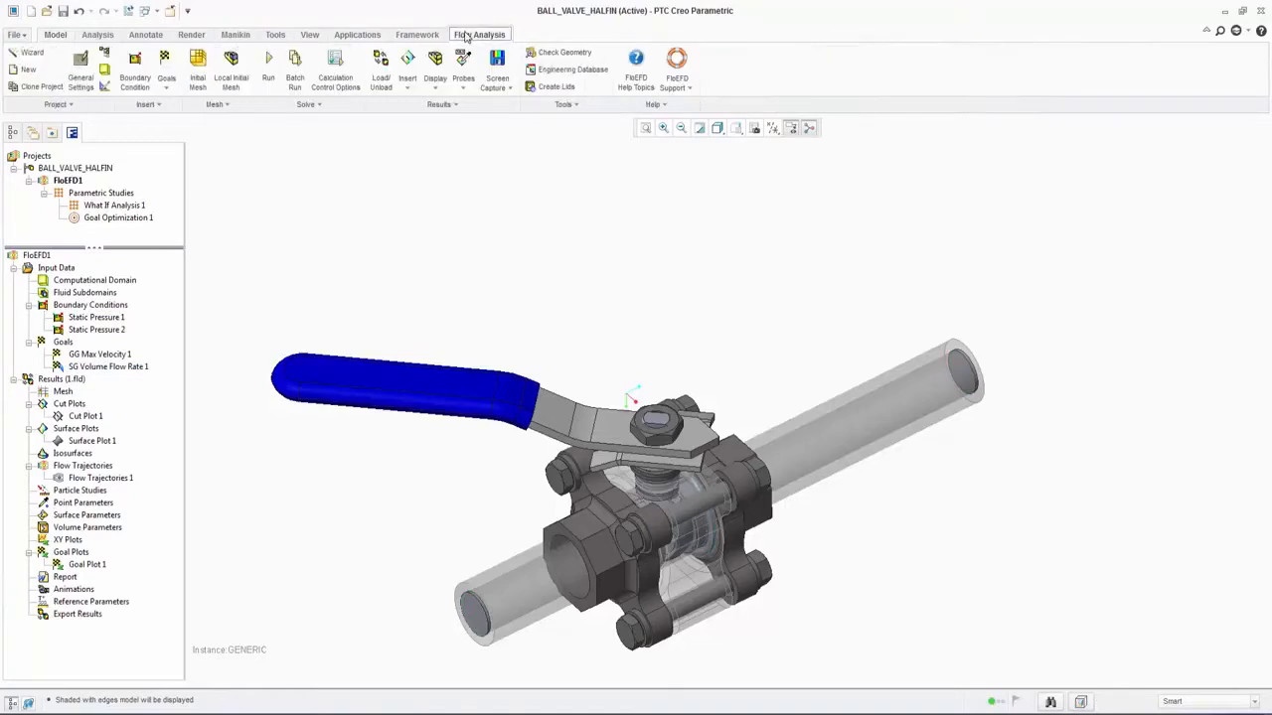
pyautogui.click(334, 105)
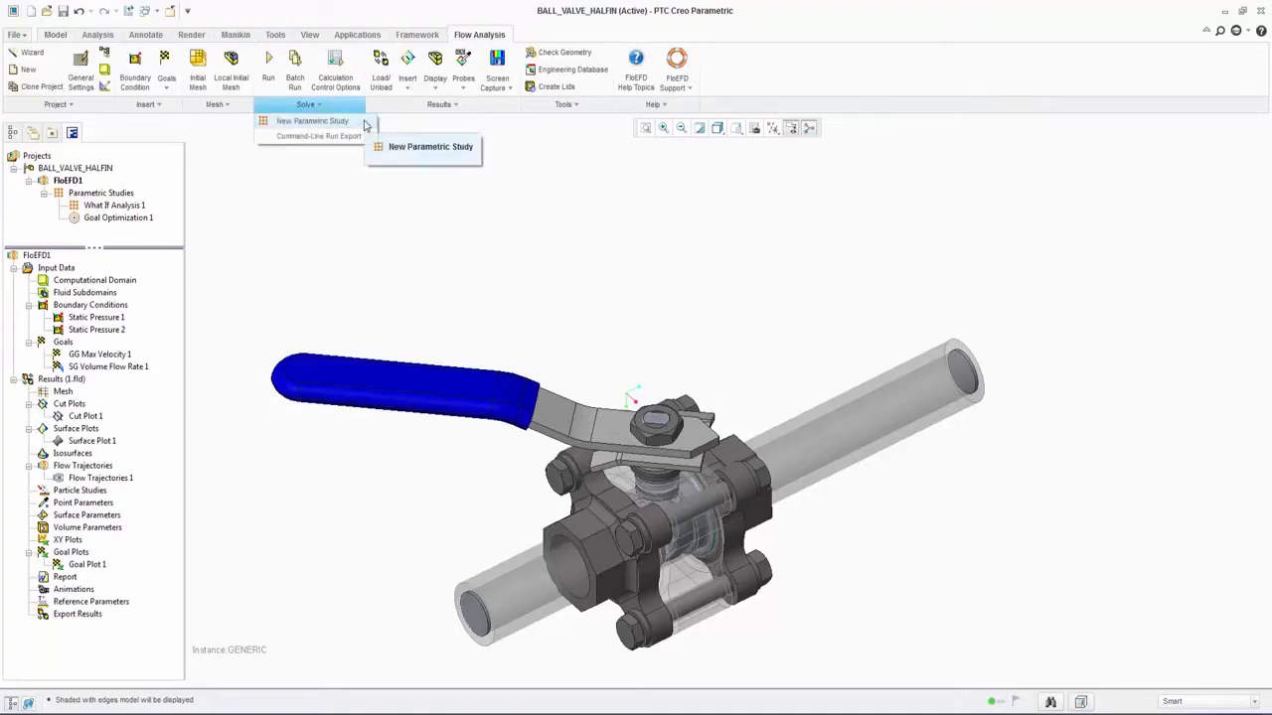
pyautogui.click(314, 122)
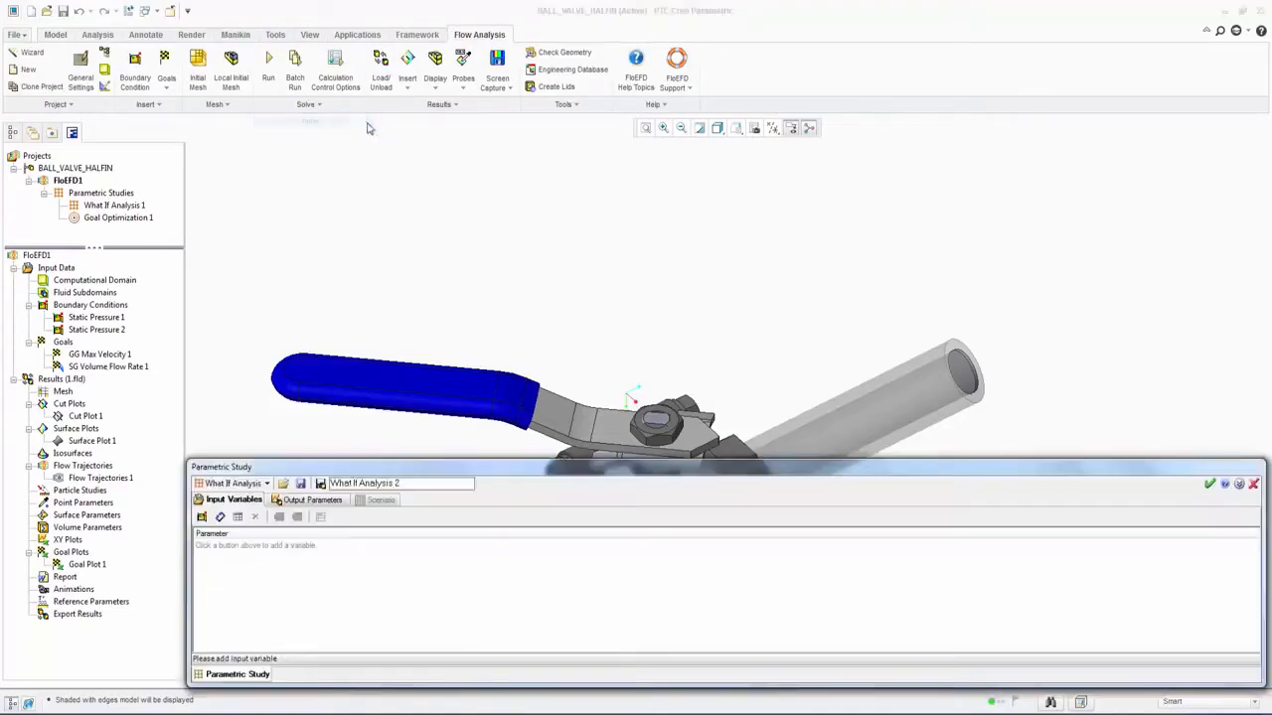
pyautogui.click(238, 517)
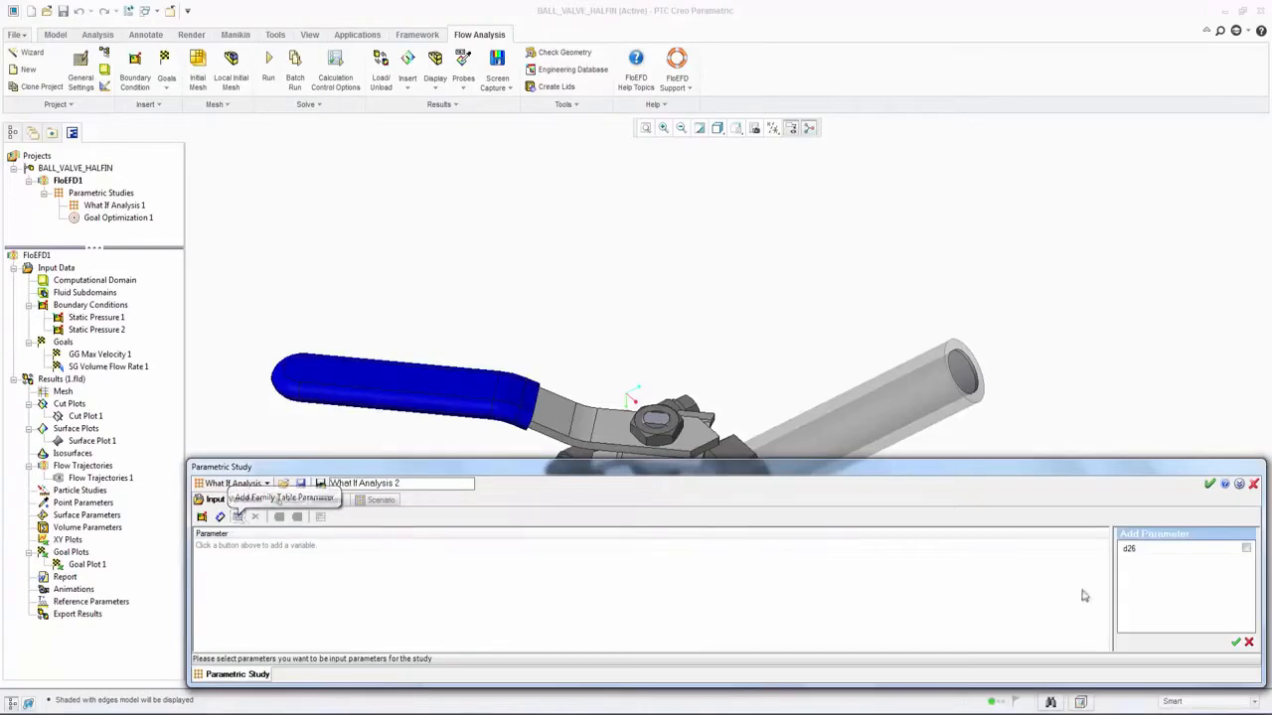
pyautogui.click(1245, 549)
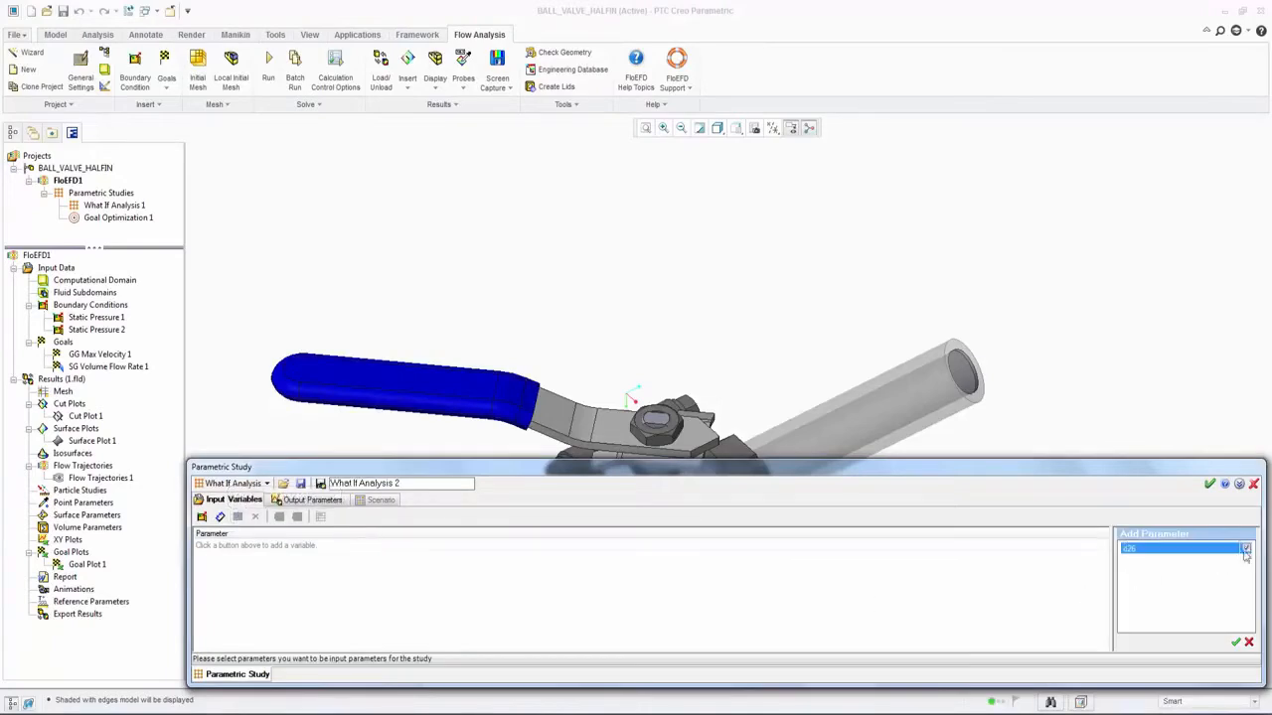
pyautogui.click(1236, 644)
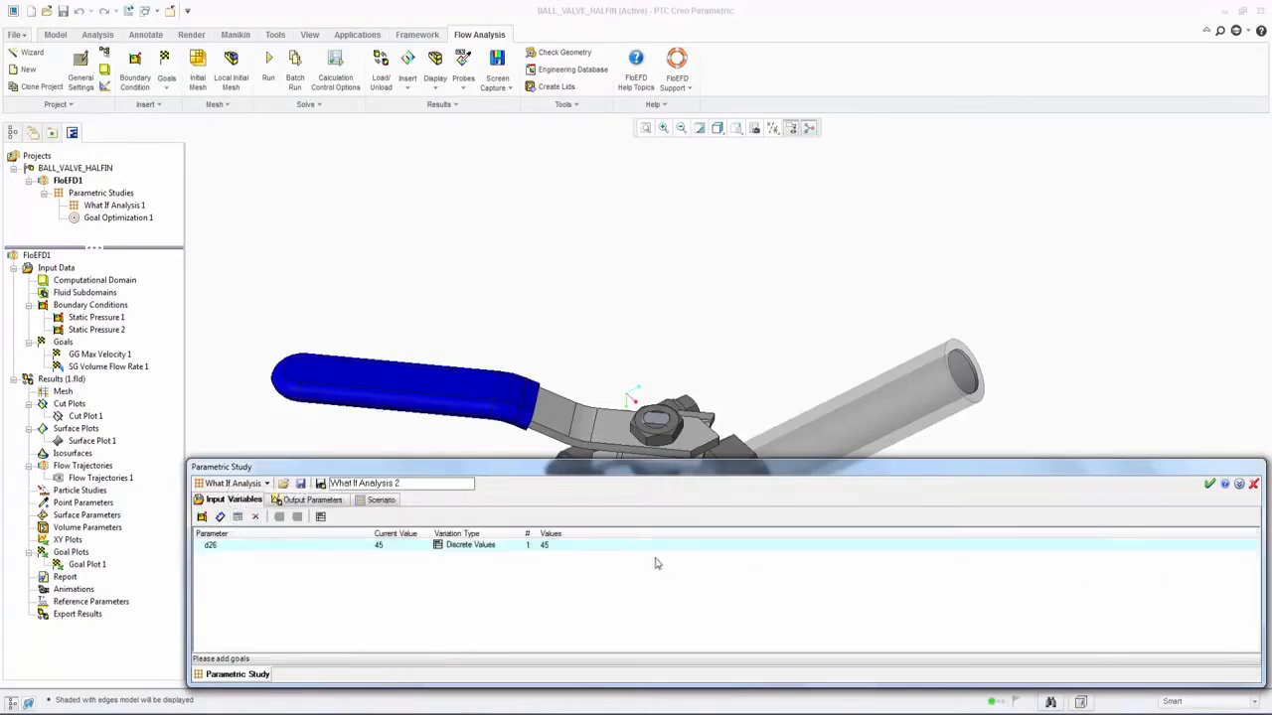
# Step: Vary d26 as a Range with Number from 0 to 60 with 4 values
pyautogui.doubleClick(552, 549)
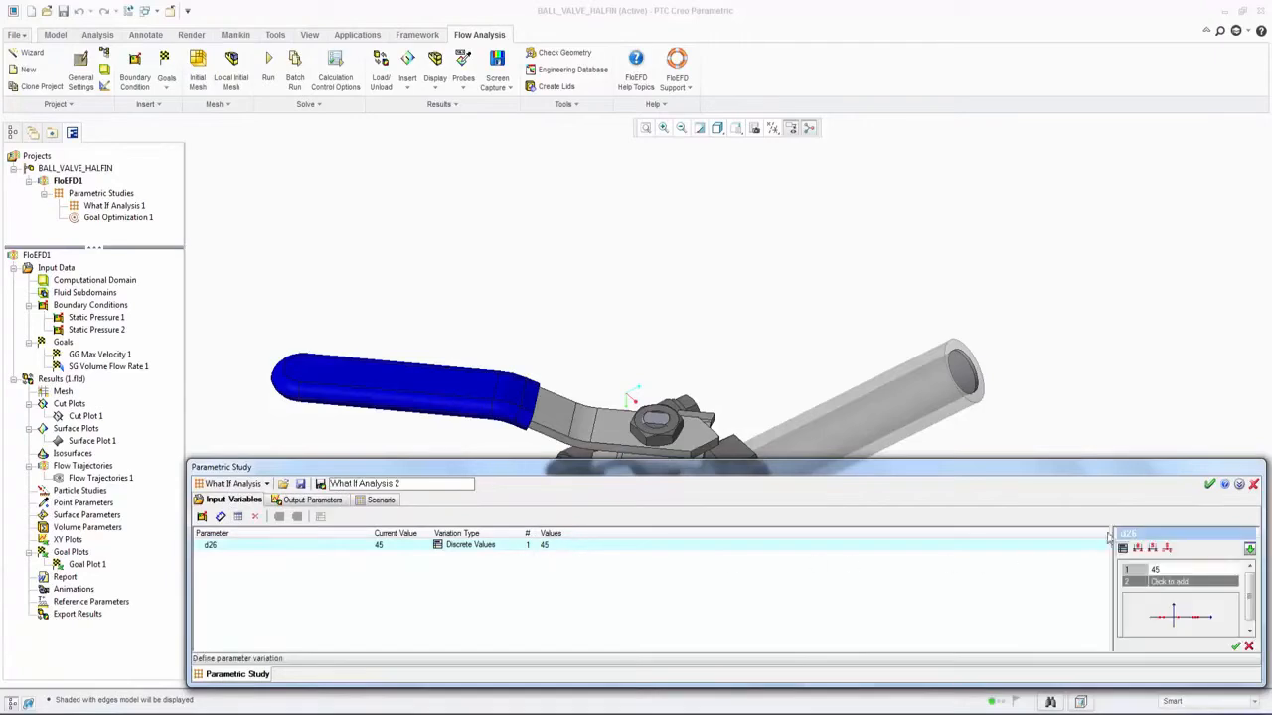
pyautogui.click(1138, 549)
pyautogui.moveTo(1139, 460); pyautogui.dragTo(1139, 404)
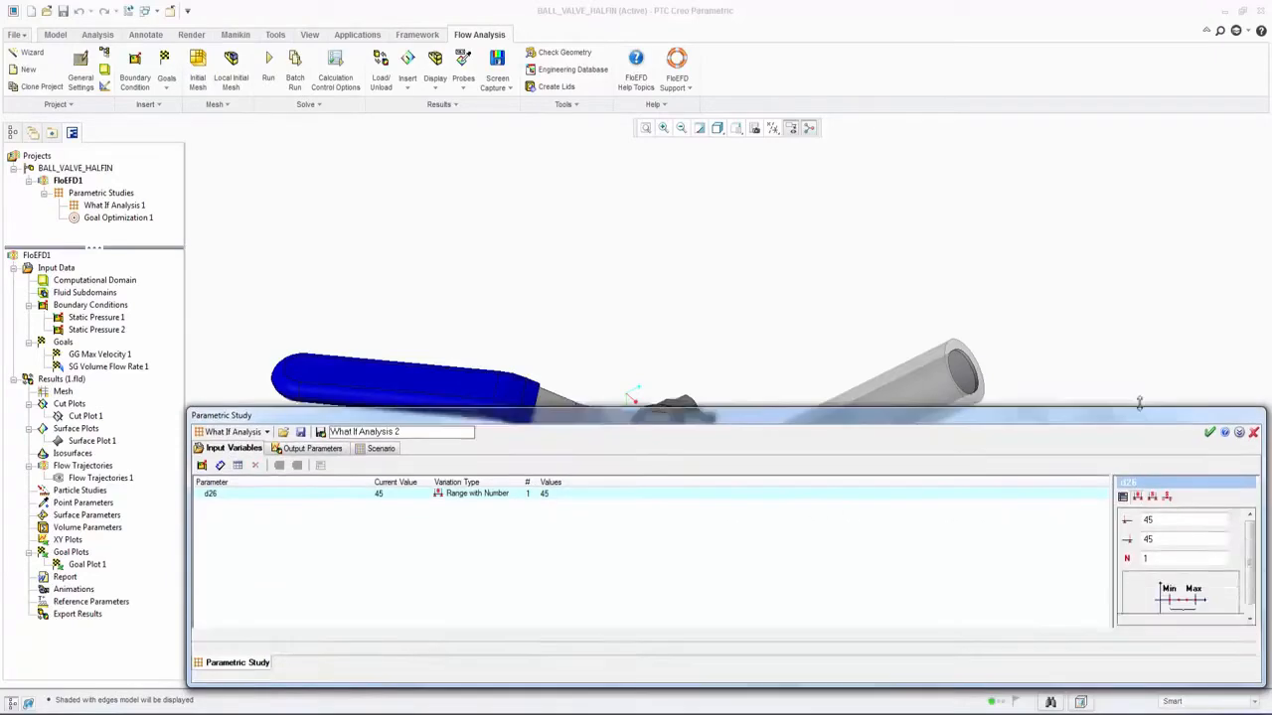
pyautogui.moveTo(1159, 517); pyautogui.dragTo(1095, 509)
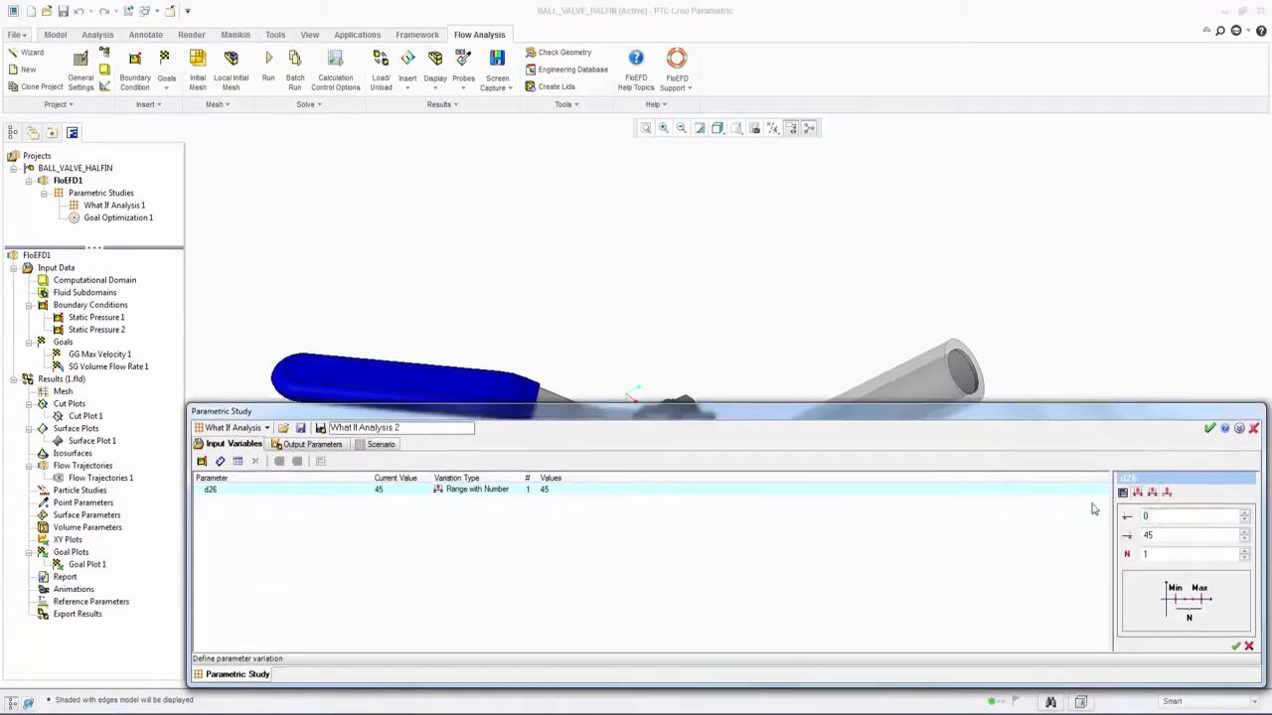
pyautogui.moveTo(1155, 534); pyautogui.dragTo(1080, 538)
pyautogui.moveTo(1160, 558); pyautogui.dragTo(1048, 557)
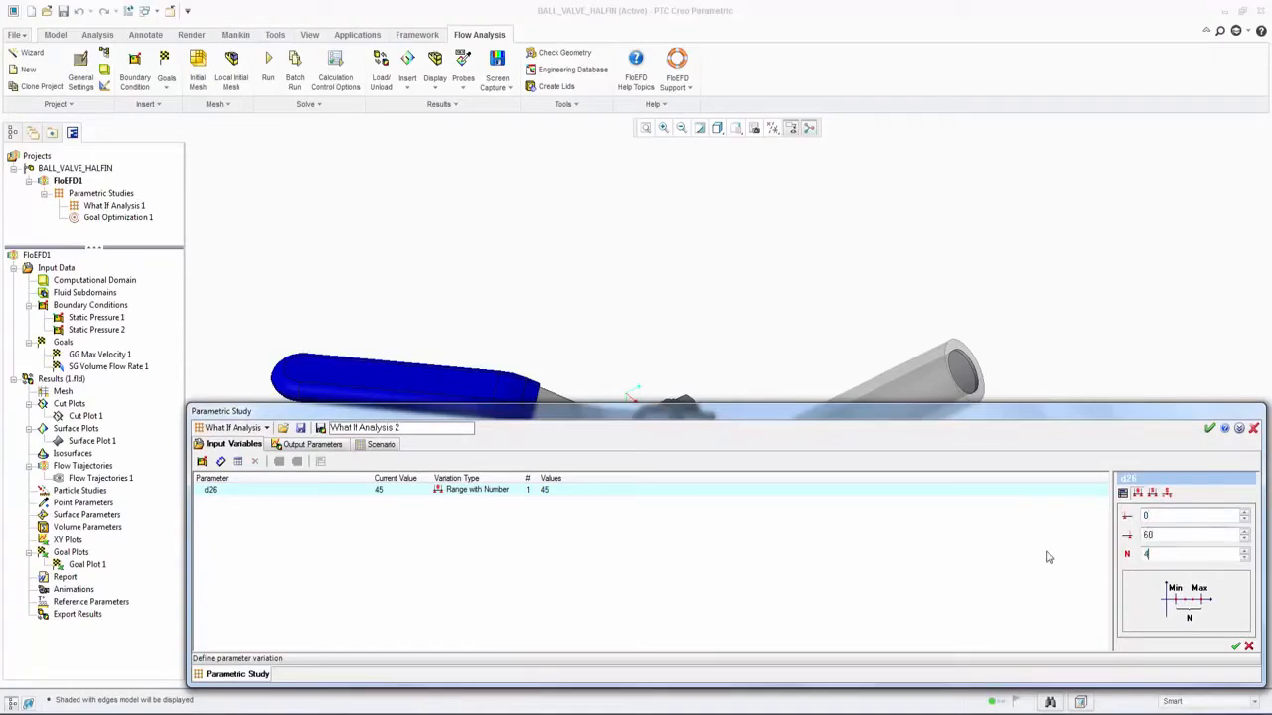
pyautogui.click(1235, 646)
# Step: Add the SG Volume Flow Rate 1 goal as the study's output parameter and show the scenario
pyautogui.click(312, 444)
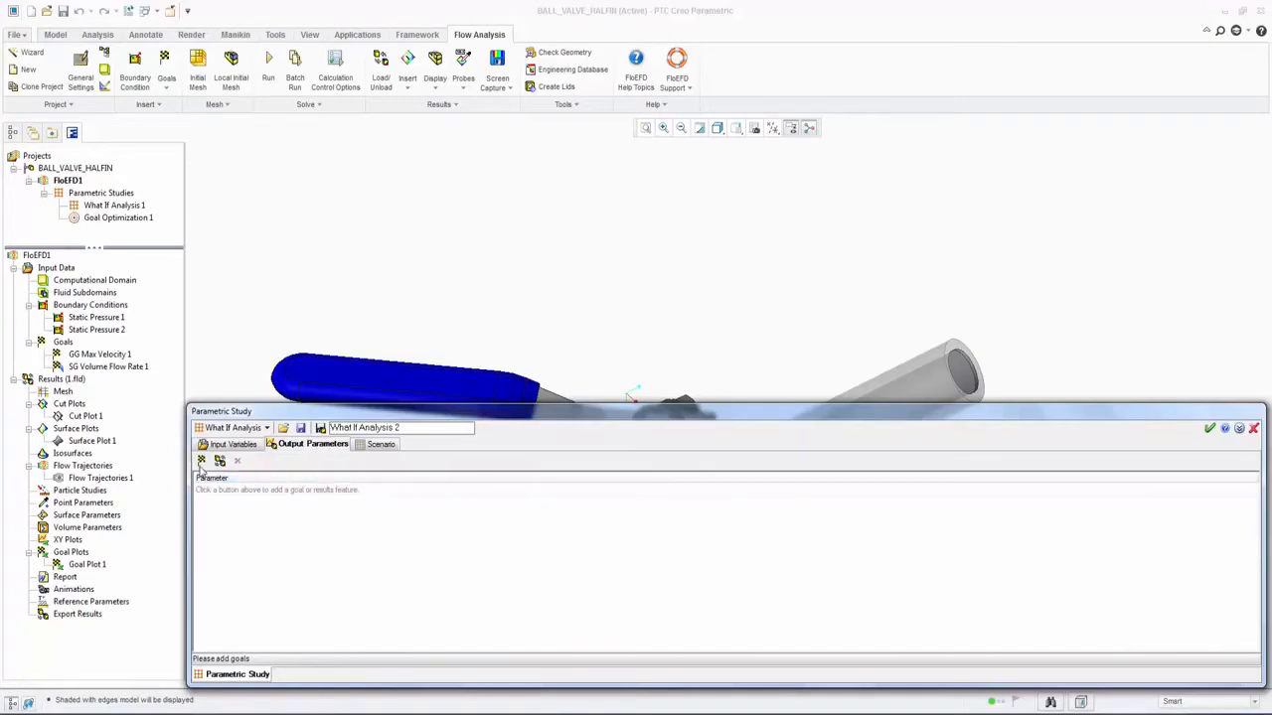
pyautogui.click(201, 462)
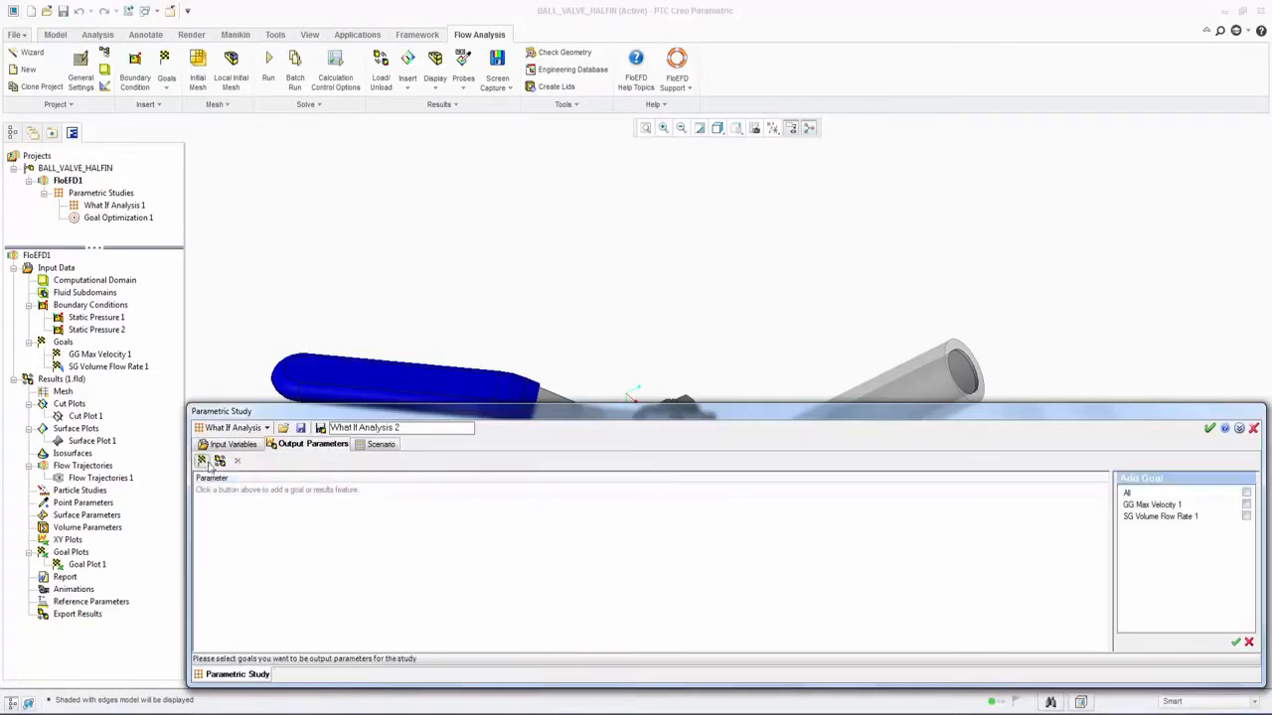
pyautogui.click(1247, 517)
pyautogui.click(1235, 646)
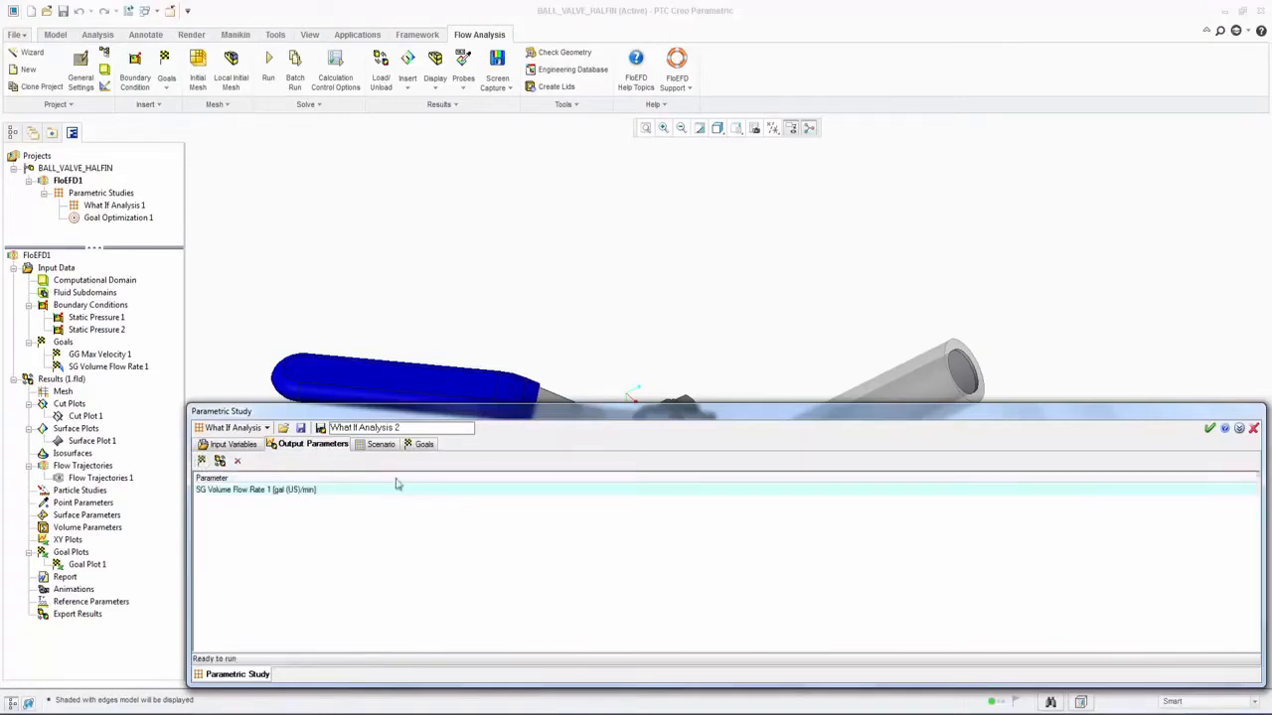
pyautogui.click(379, 444)
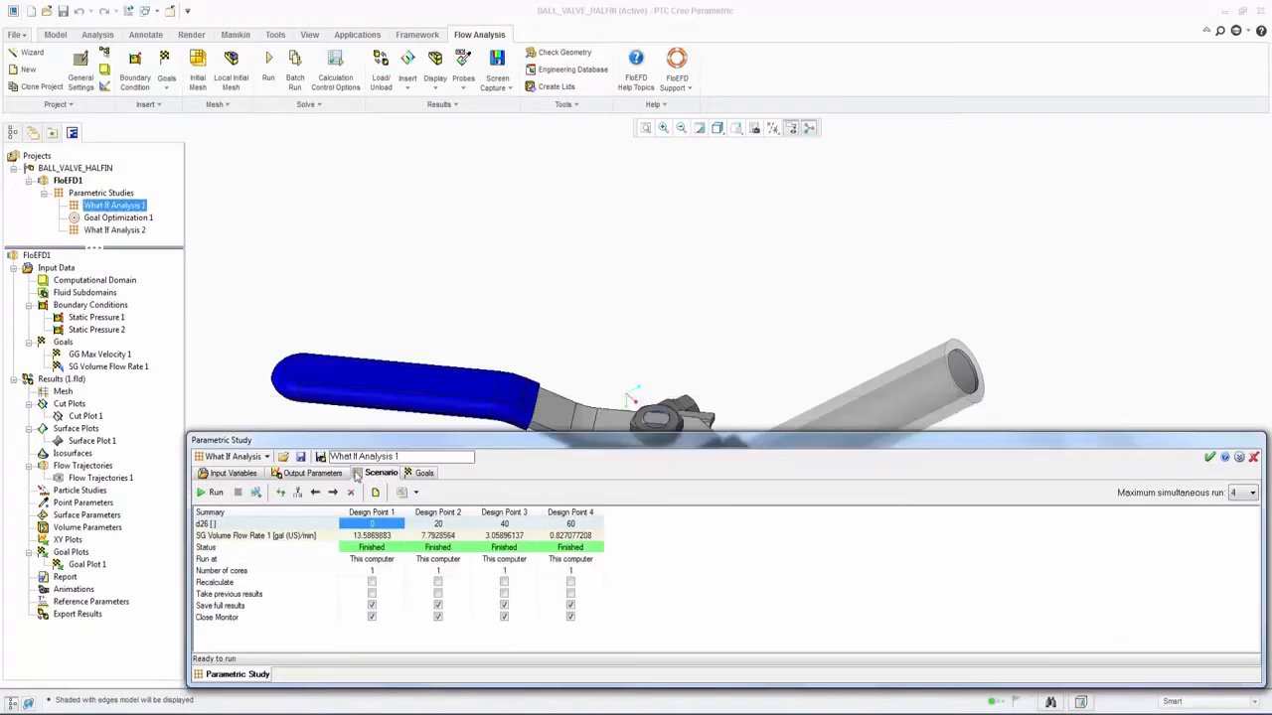
# Step: In the What If Analysis 1 scenario, compare the SG Volume Flow Rate 1 results of Design Points 1 and 4
pyautogui.click(372, 538)
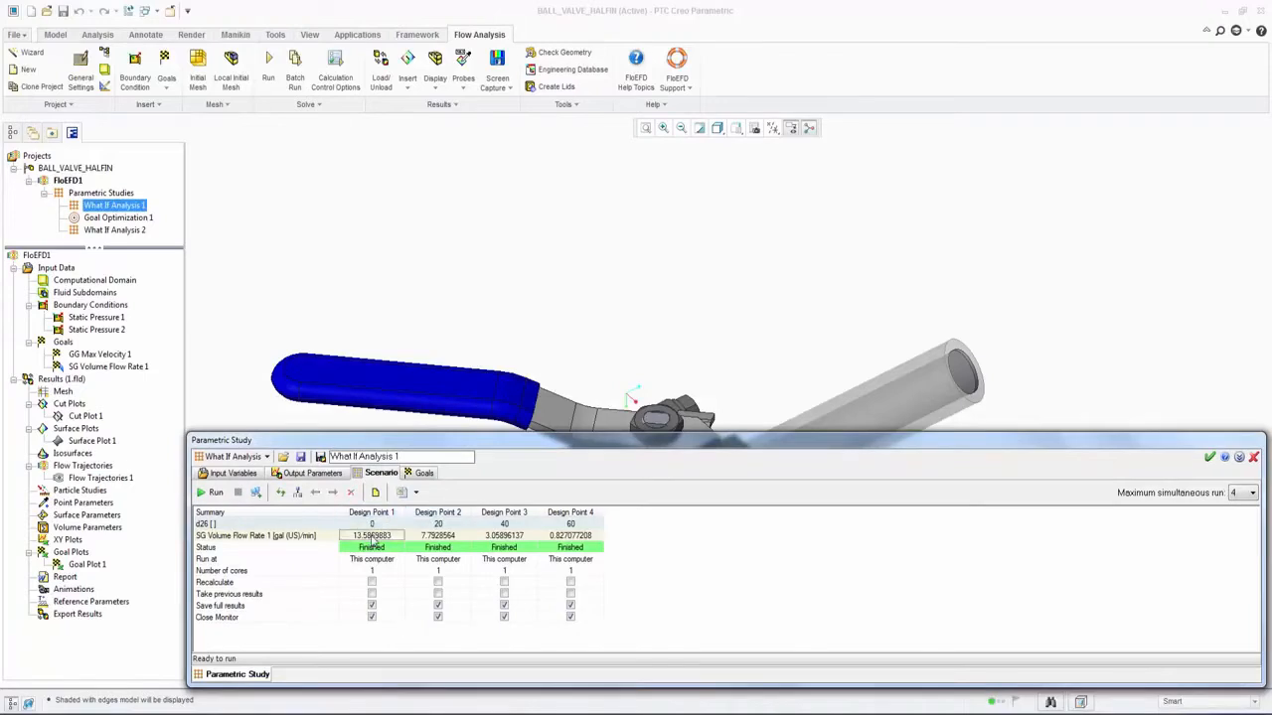
pyautogui.click(569, 541)
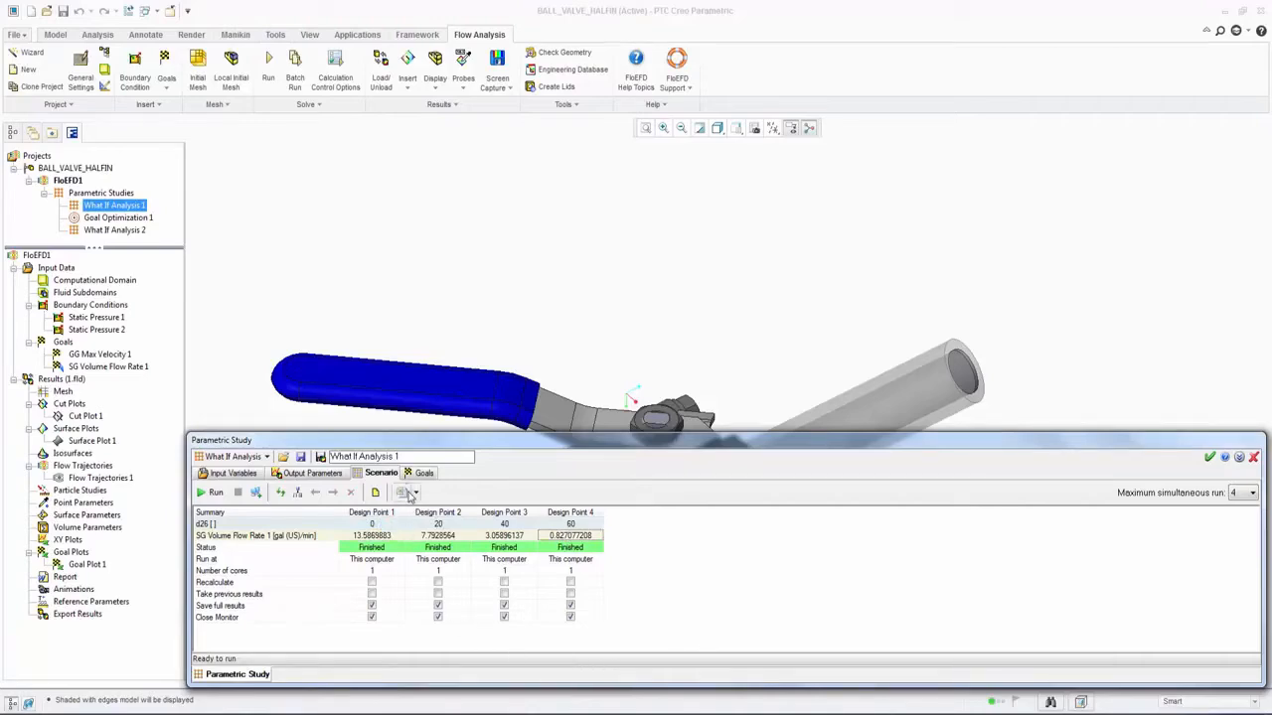
pyautogui.click(404, 493)
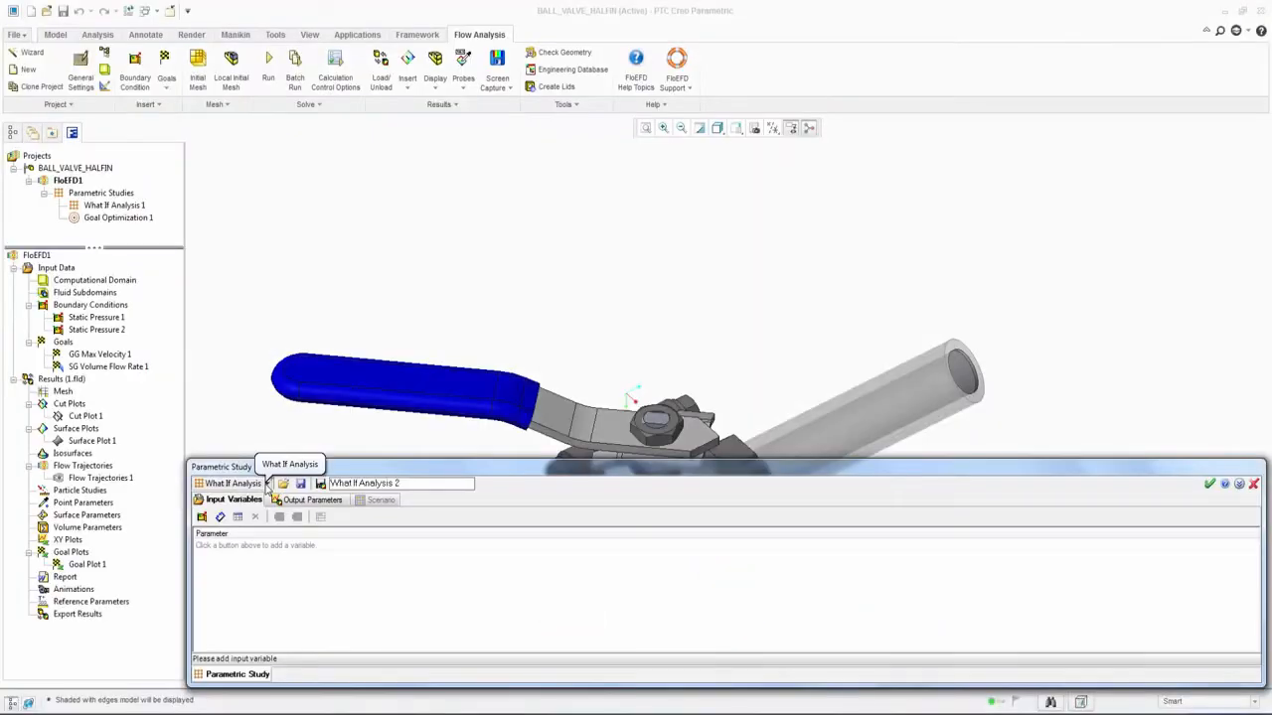
# Step: Set the new study's type to Goal Optimization and add parameter d26 as its input variable
pyautogui.click(265, 484)
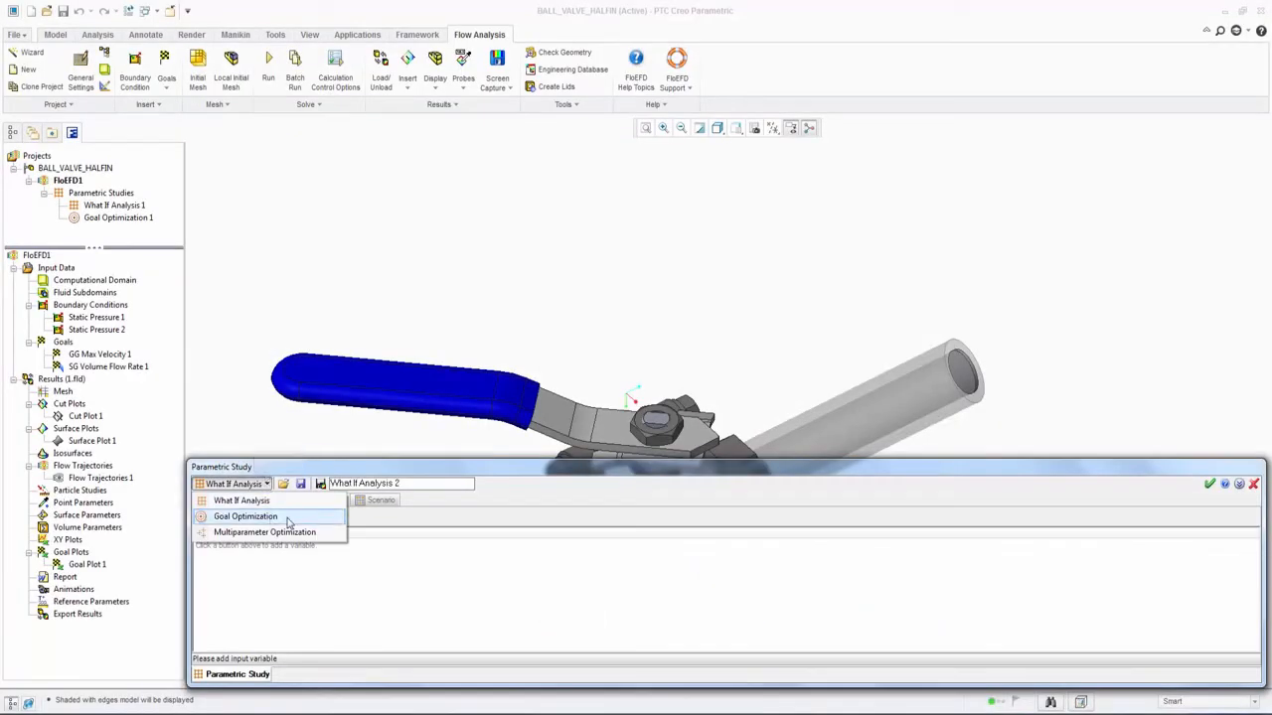
pyautogui.click(289, 519)
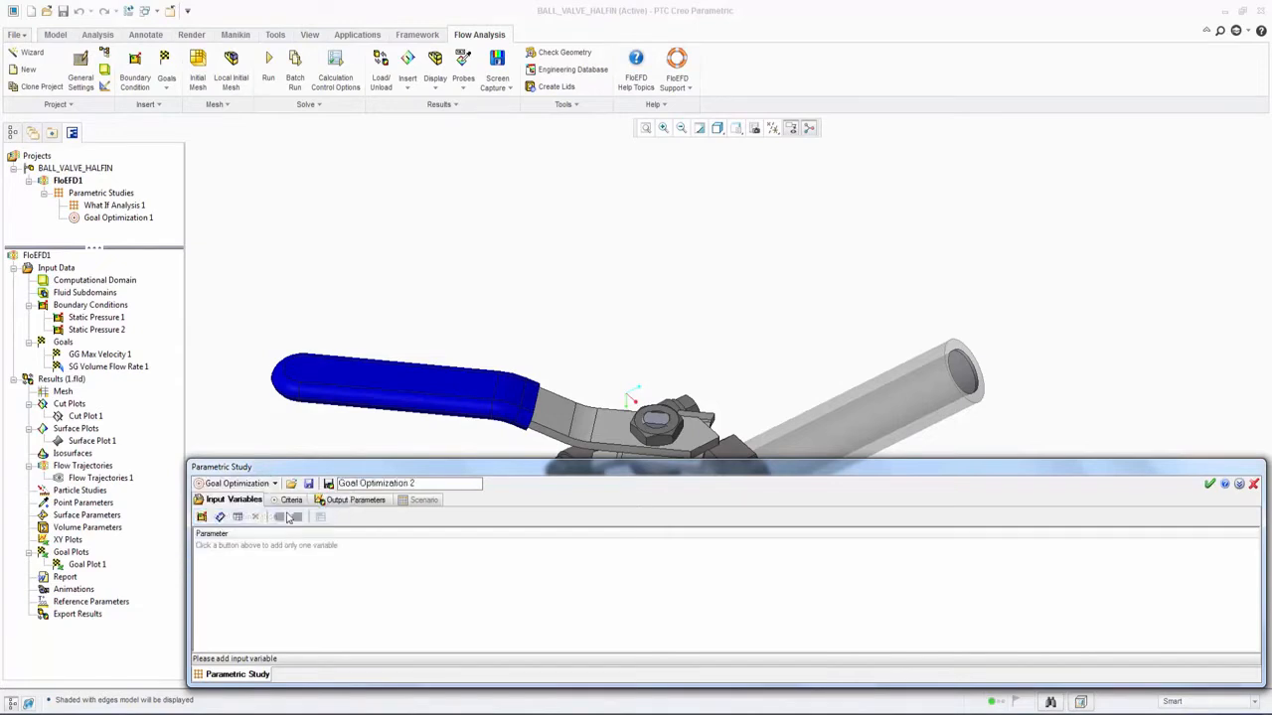
pyautogui.click(220, 518)
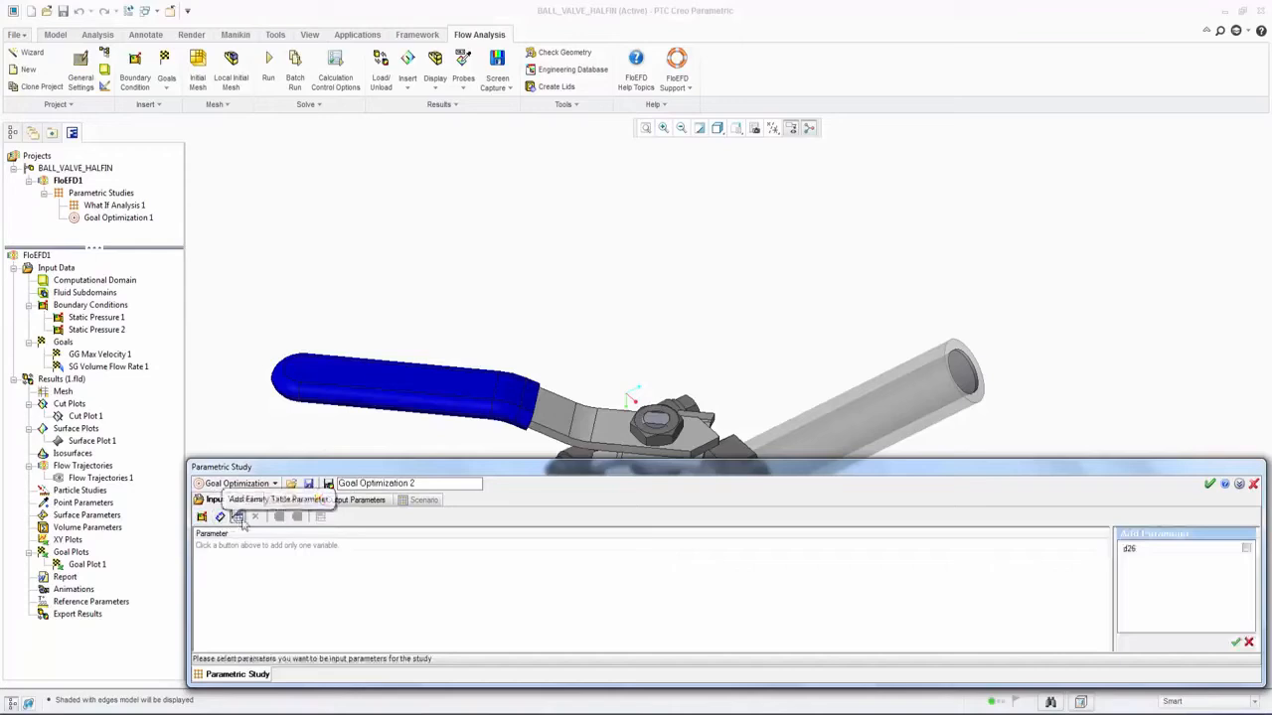
pyautogui.click(1246, 548)
pyautogui.click(1235, 642)
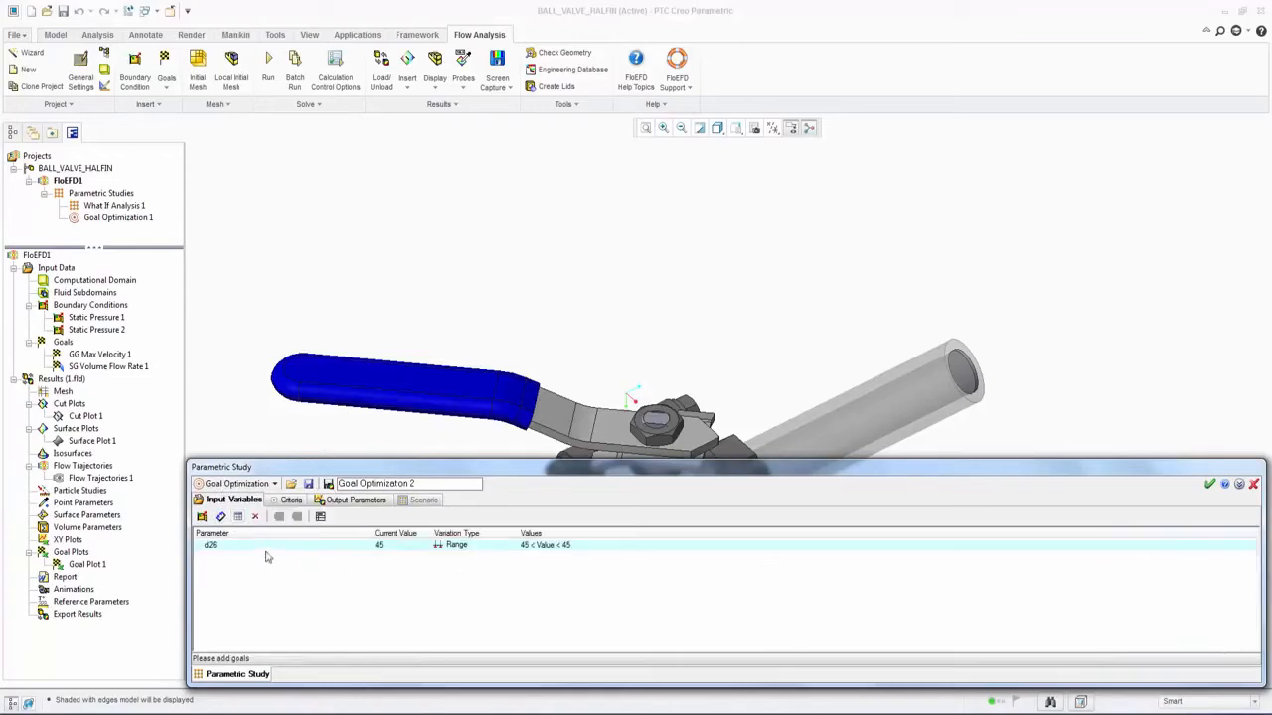
# Step: Add SG Volume Flow Rate 1 as the optimization criterion
pyautogui.click(290, 502)
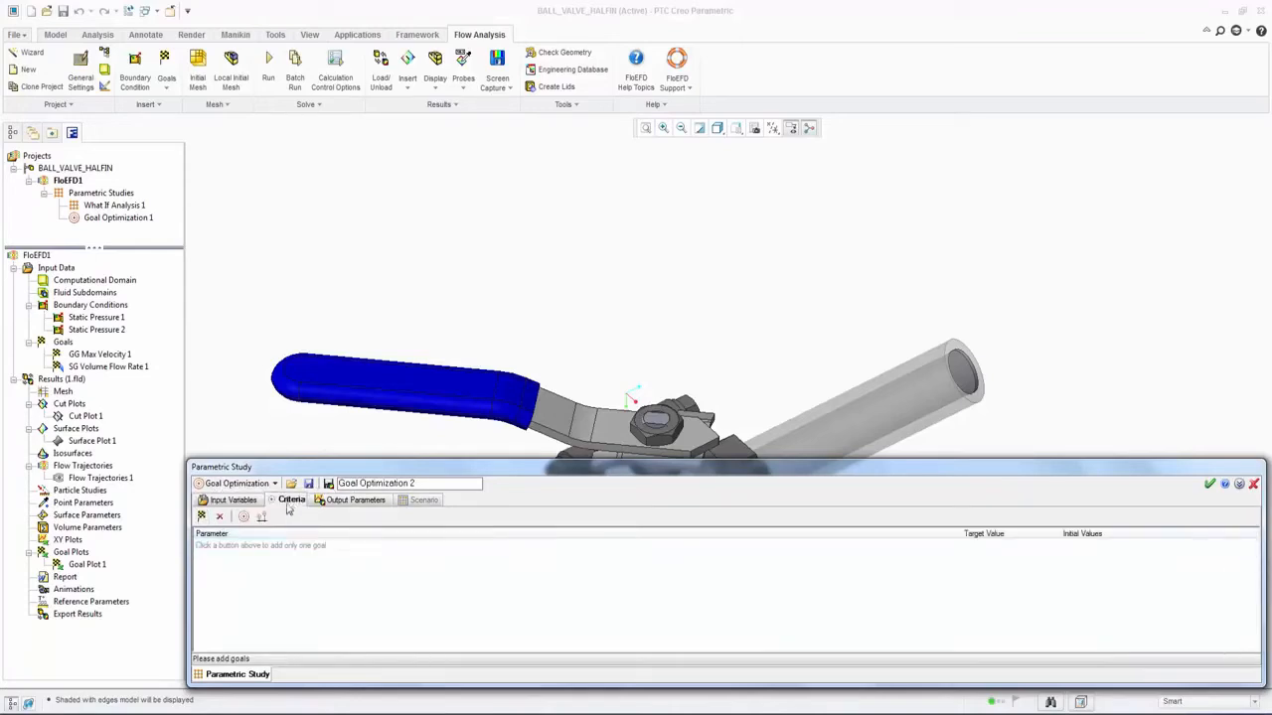
pyautogui.click(201, 517)
pyautogui.click(1246, 561)
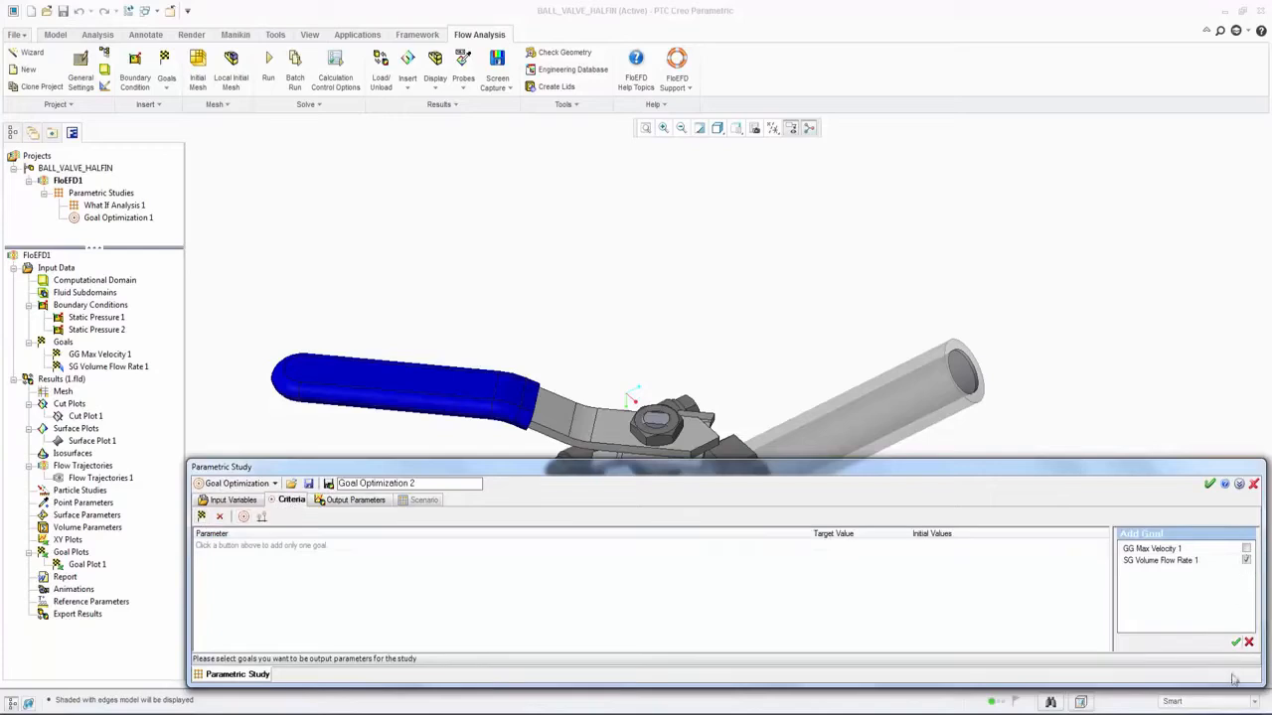
pyautogui.click(1235, 642)
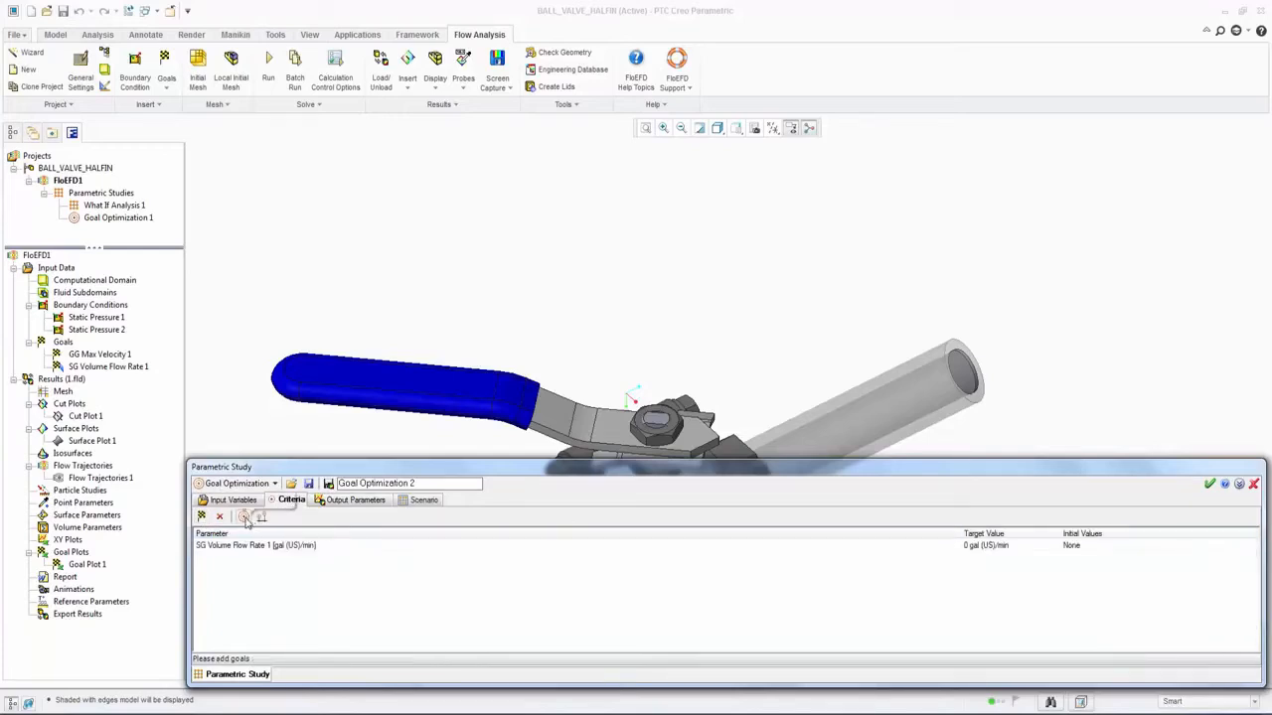
# Step: Set the criterion's target value to 10 gal (US)/min and the field below it to 0.2 gal (US)/min
pyautogui.click(244, 518)
pyautogui.hotkey('ctrl', 'a')
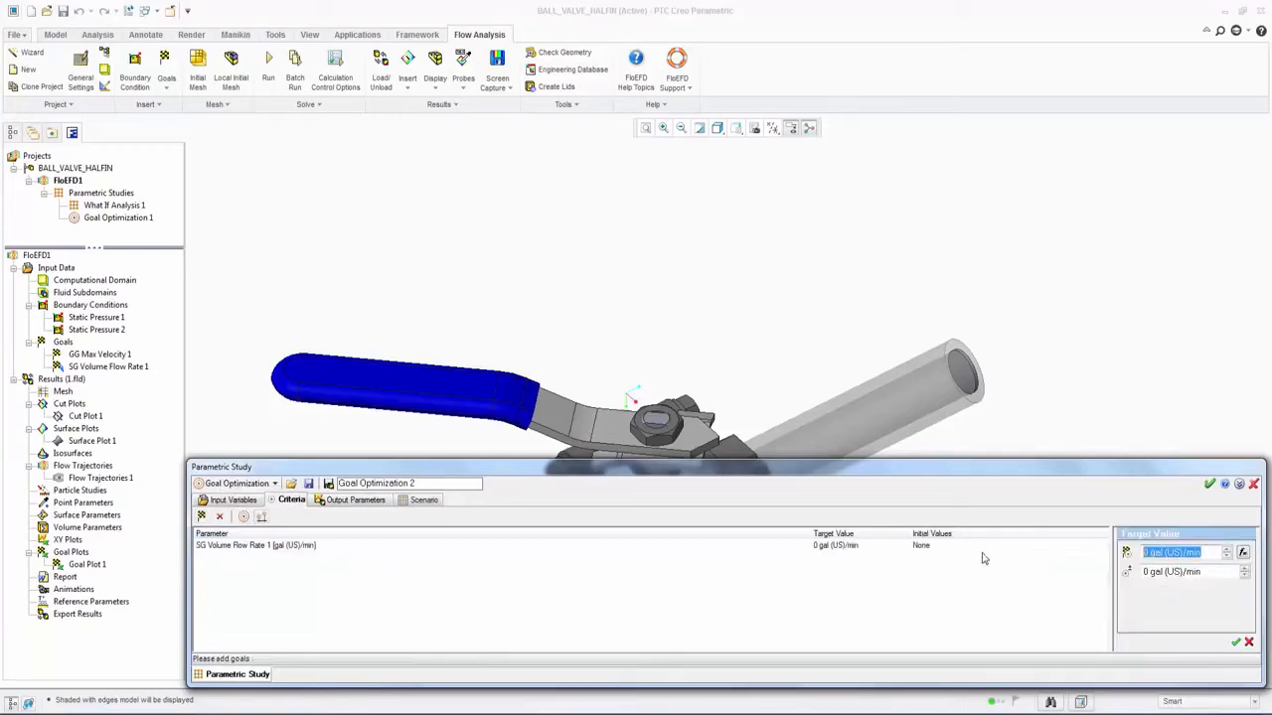
pyautogui.write('10')
pyautogui.click(1218, 574)
pyautogui.hotkey('ctrl', 'a')
pyautogui.write('0')
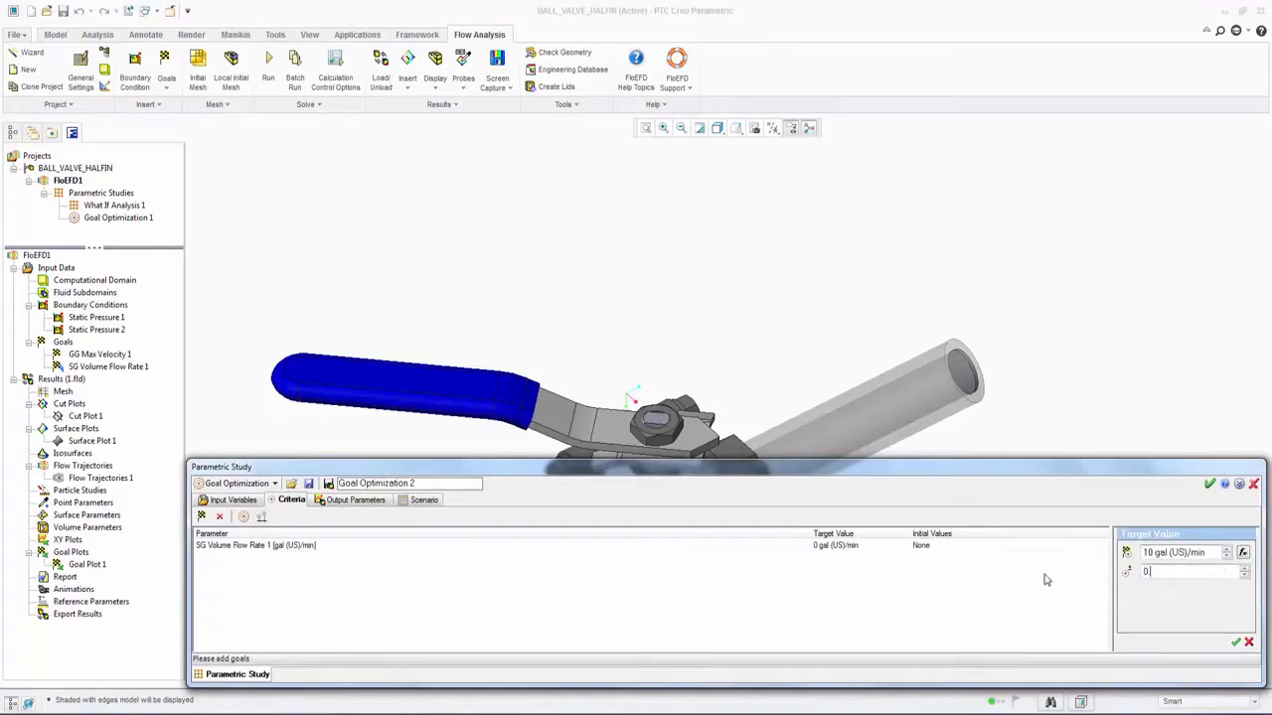
pyautogui.click(1236, 642)
# Step: Check the output parameters and scenario, and examine Design Point 5's d26 angle and volume flow rate in Goal Optimization 1
pyautogui.click(331, 499)
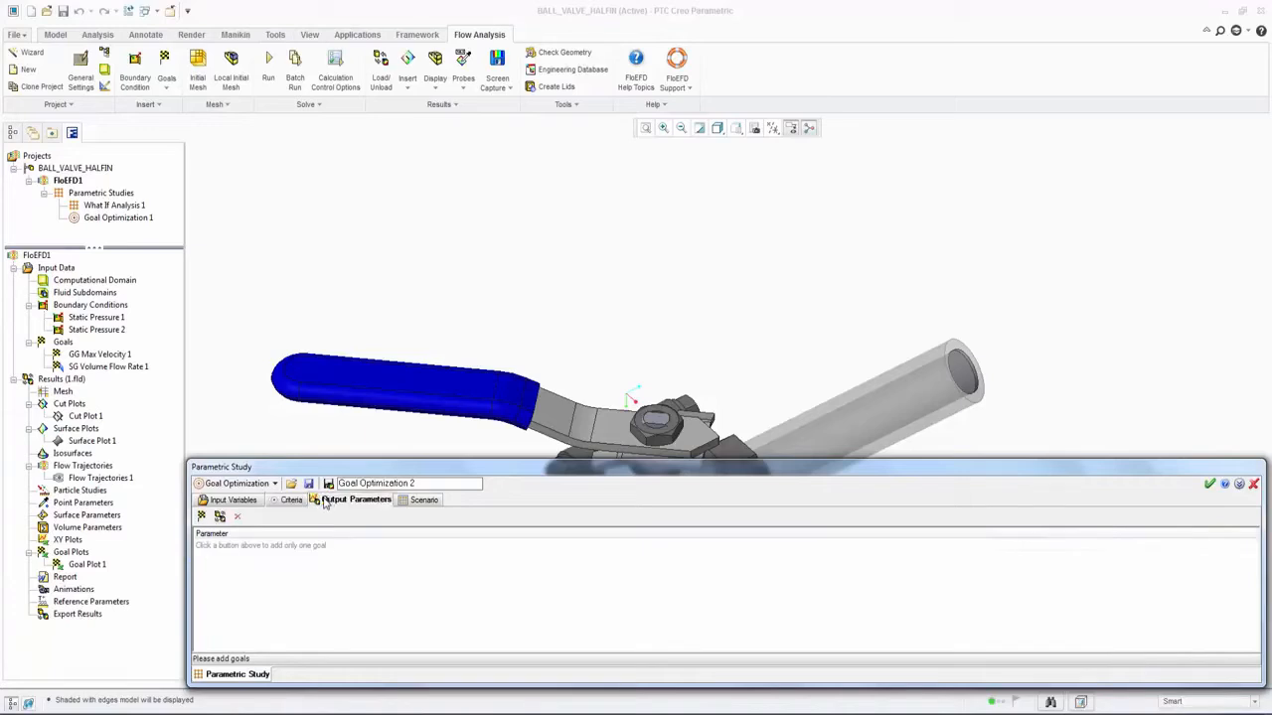
pyautogui.click(419, 500)
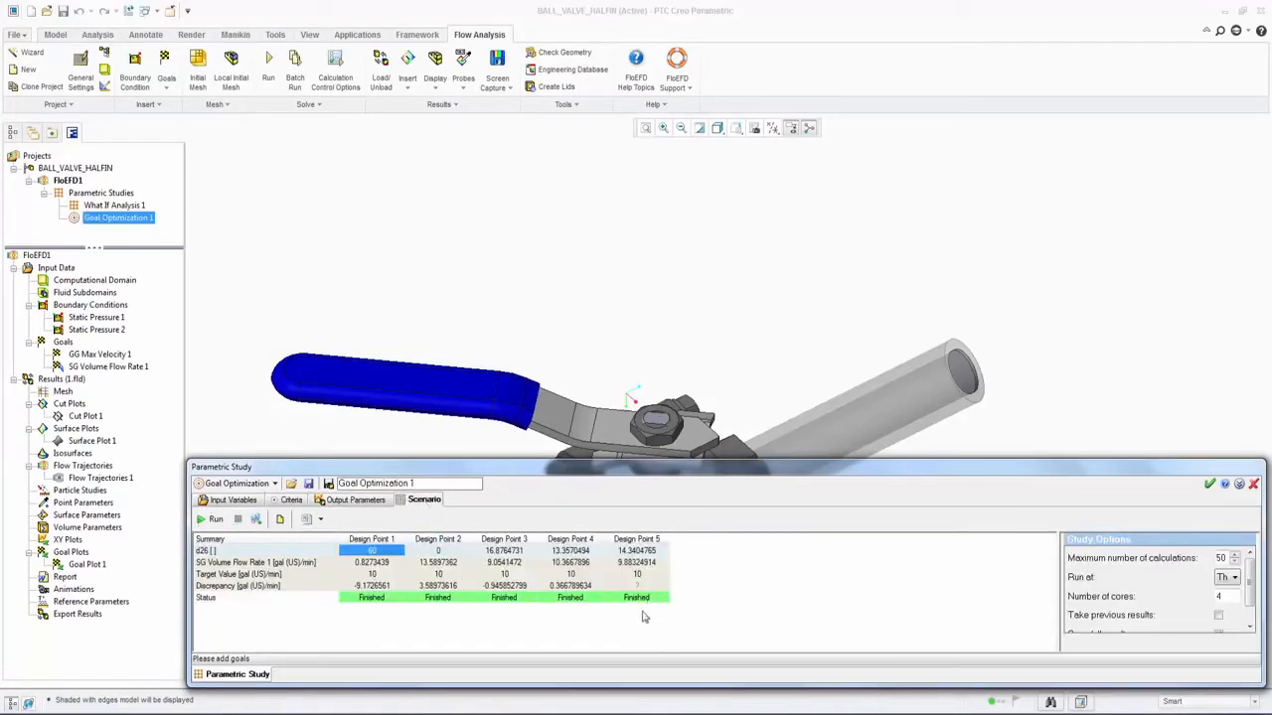
pyautogui.click(637, 540)
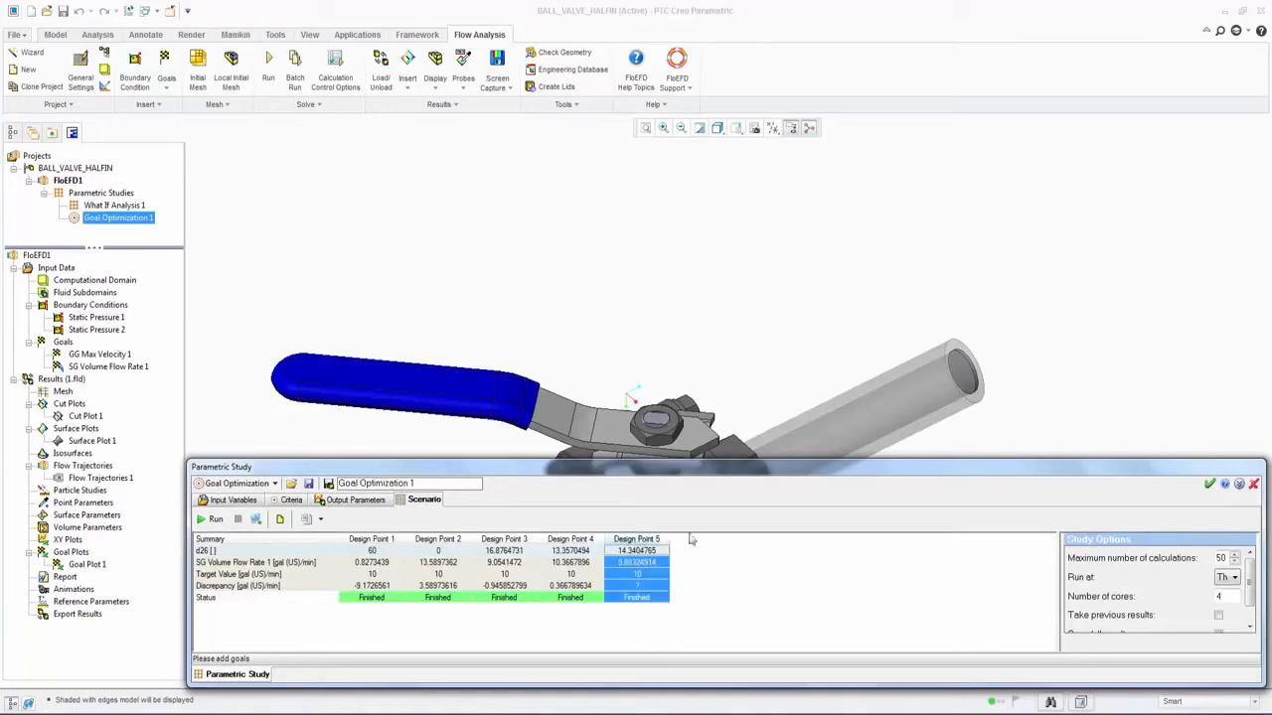
pyautogui.click(636, 558)
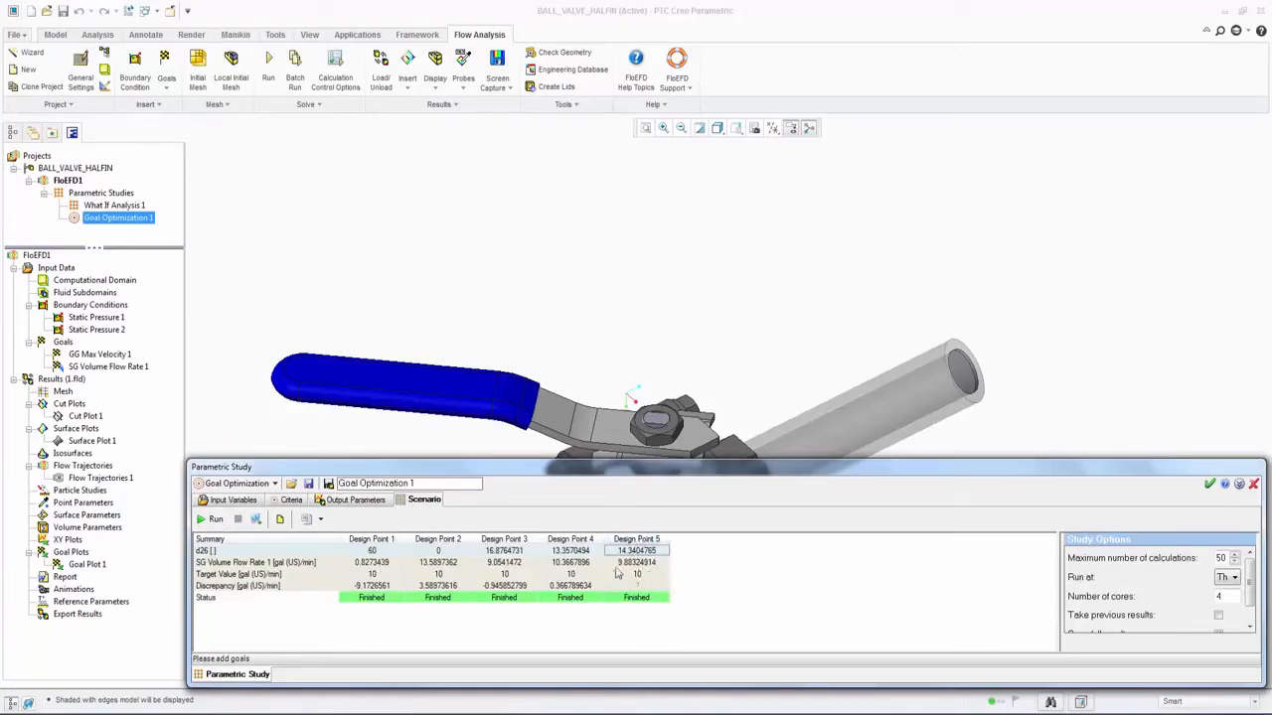
pyautogui.click(617, 565)
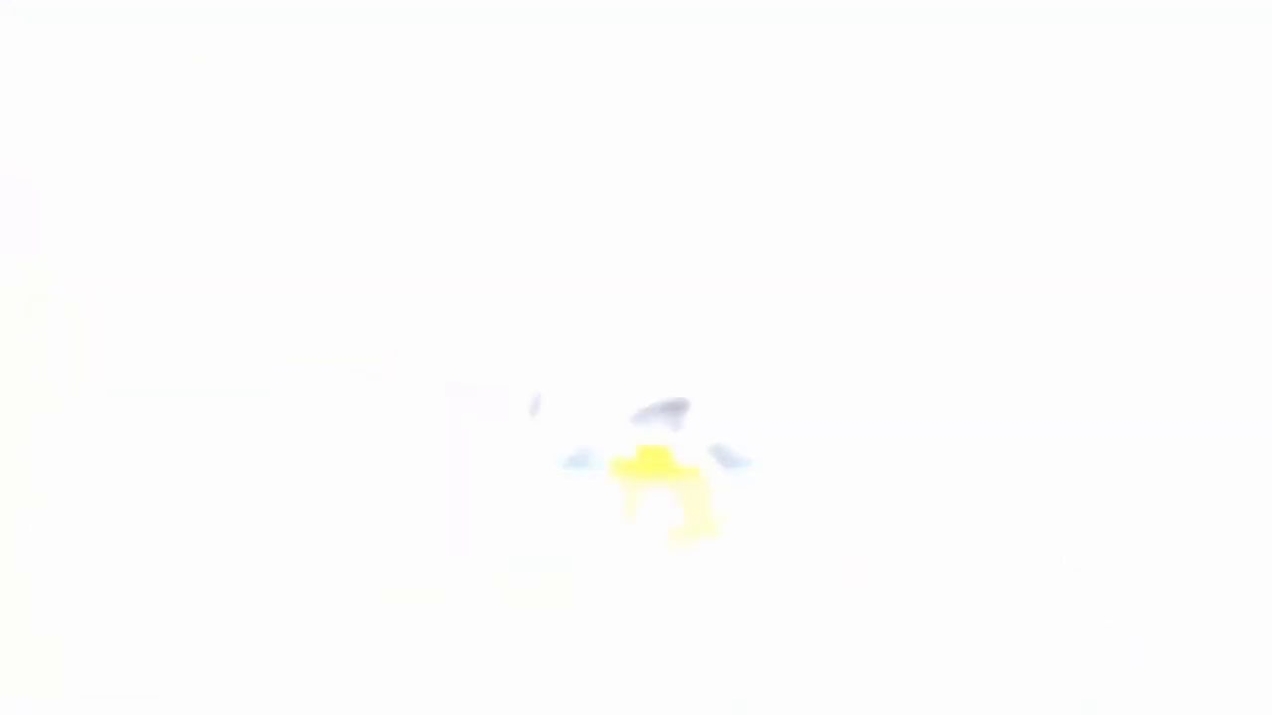
# Step: Orbit the LED_COOLING assembly to inspect the heatsink, and apply a saved view orientation
pyautogui.moveTo(466, 504)
pyautogui.mouseDown(button='middle')
pyautogui.moveTo(516, 484)
pyautogui.moveTo(594, 480)
pyautogui.moveTo(908, 488)
pyautogui.moveTo(911, 503)
pyautogui.mouseUp(button='middle')
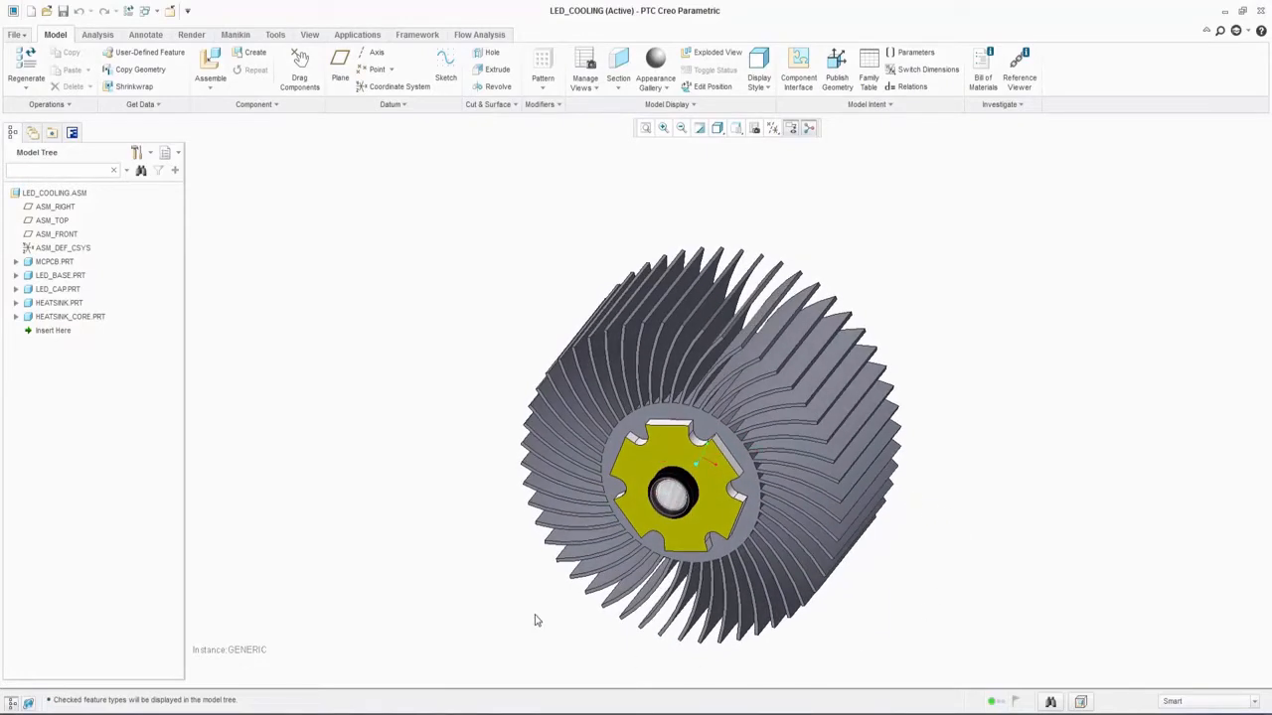
pyautogui.click(755, 127)
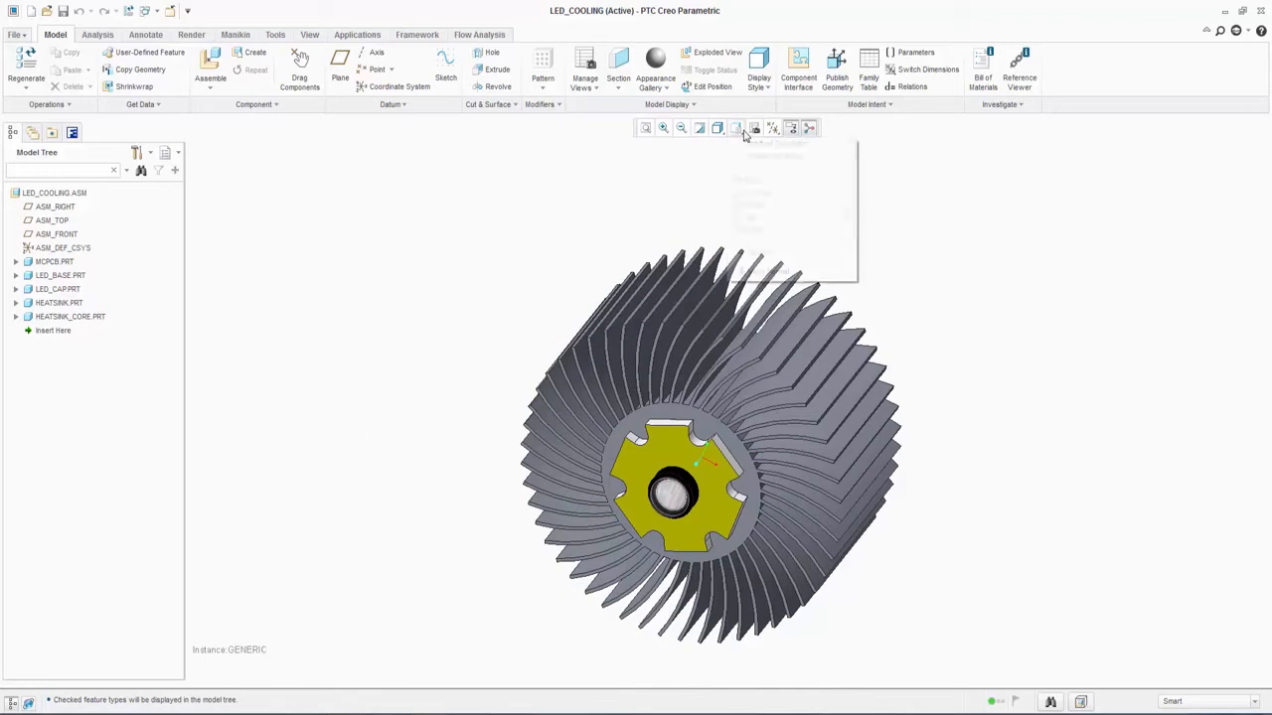
pyautogui.click(761, 168)
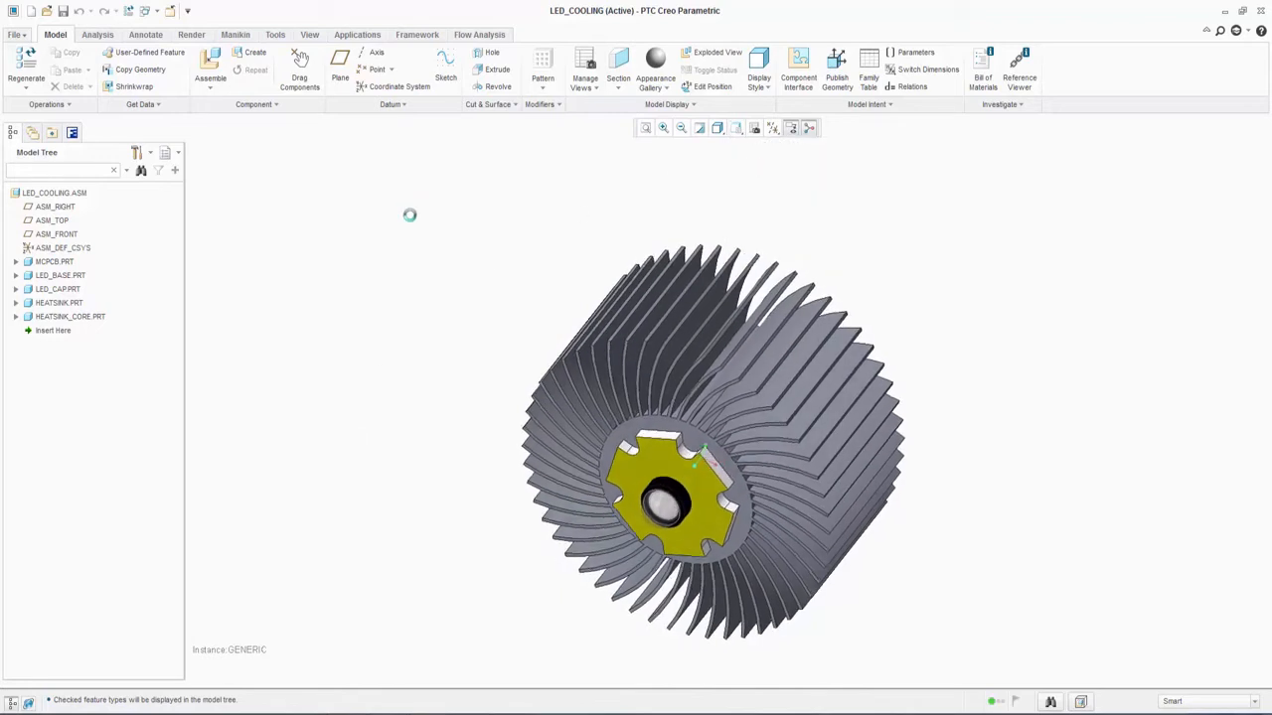
# Step: Start a new what-if parametric study for the LED_COOLING assembly
pyautogui.click(485, 36)
pyautogui.click(311, 105)
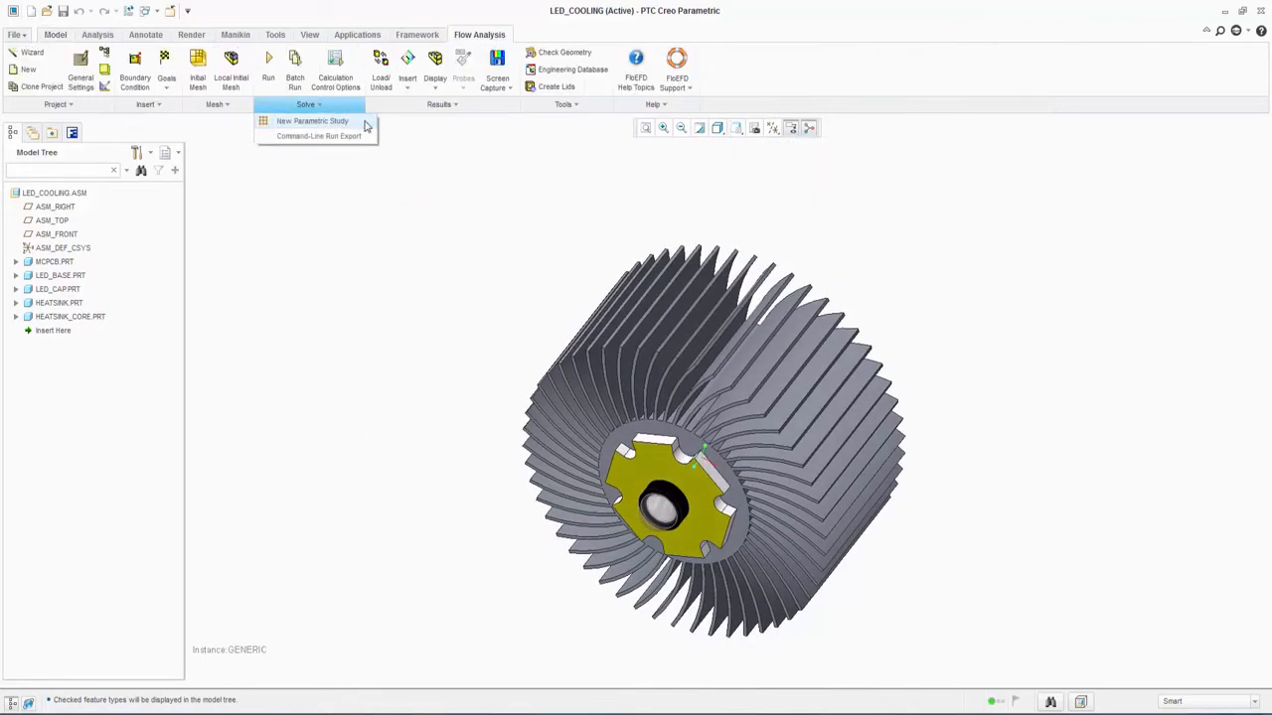
pyautogui.click(313, 121)
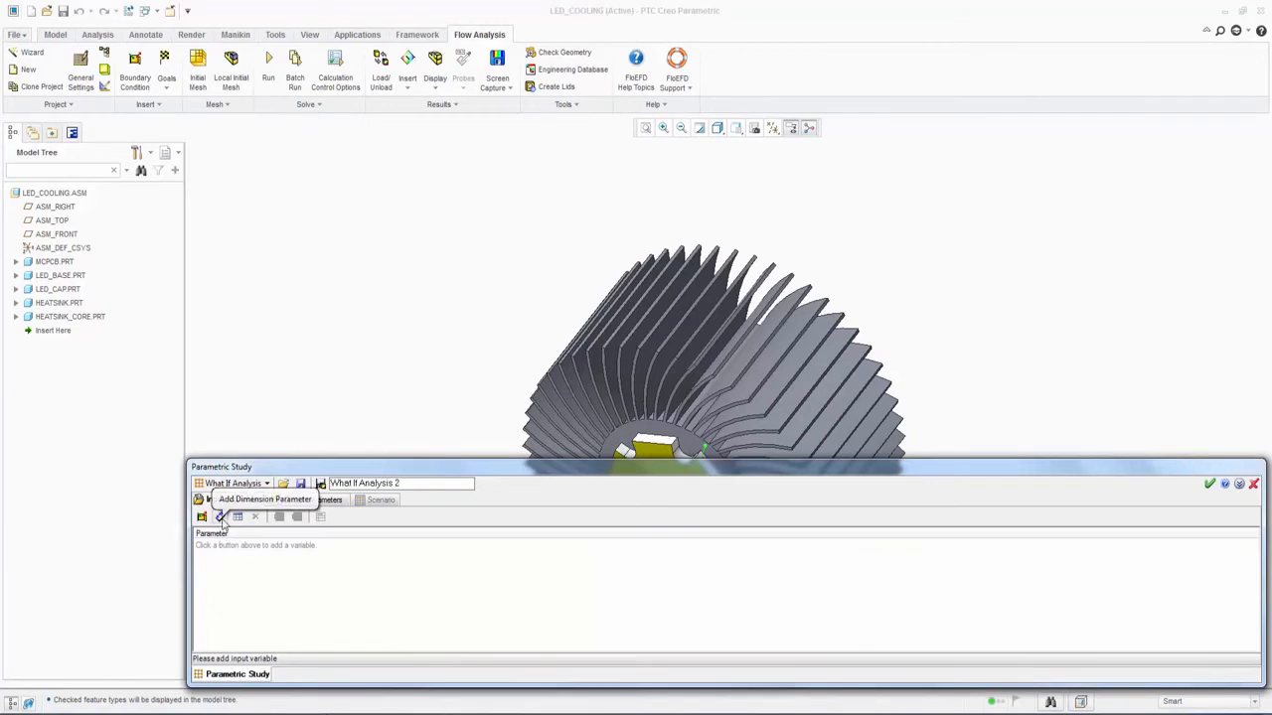
# Step: Add dimension d0 of Extrude 1 in HEATSINK.PRT as an input variable of the study
pyautogui.click(221, 517)
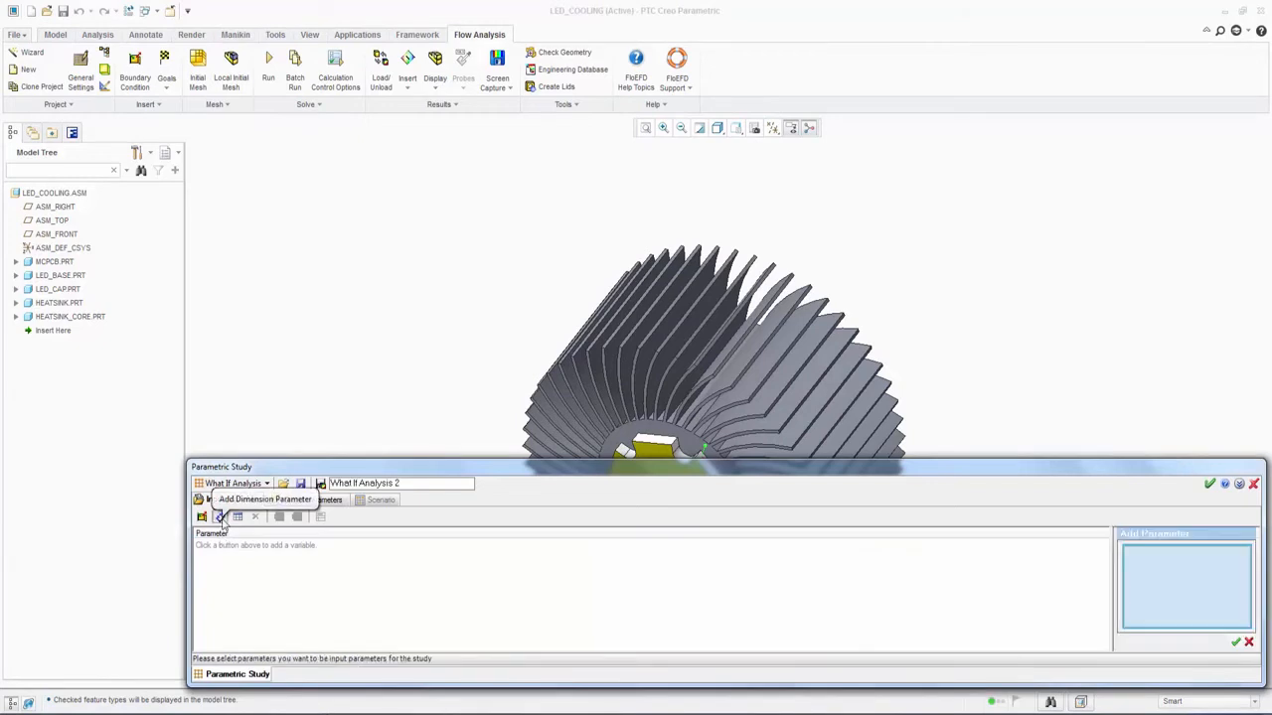
pyautogui.click(16, 303)
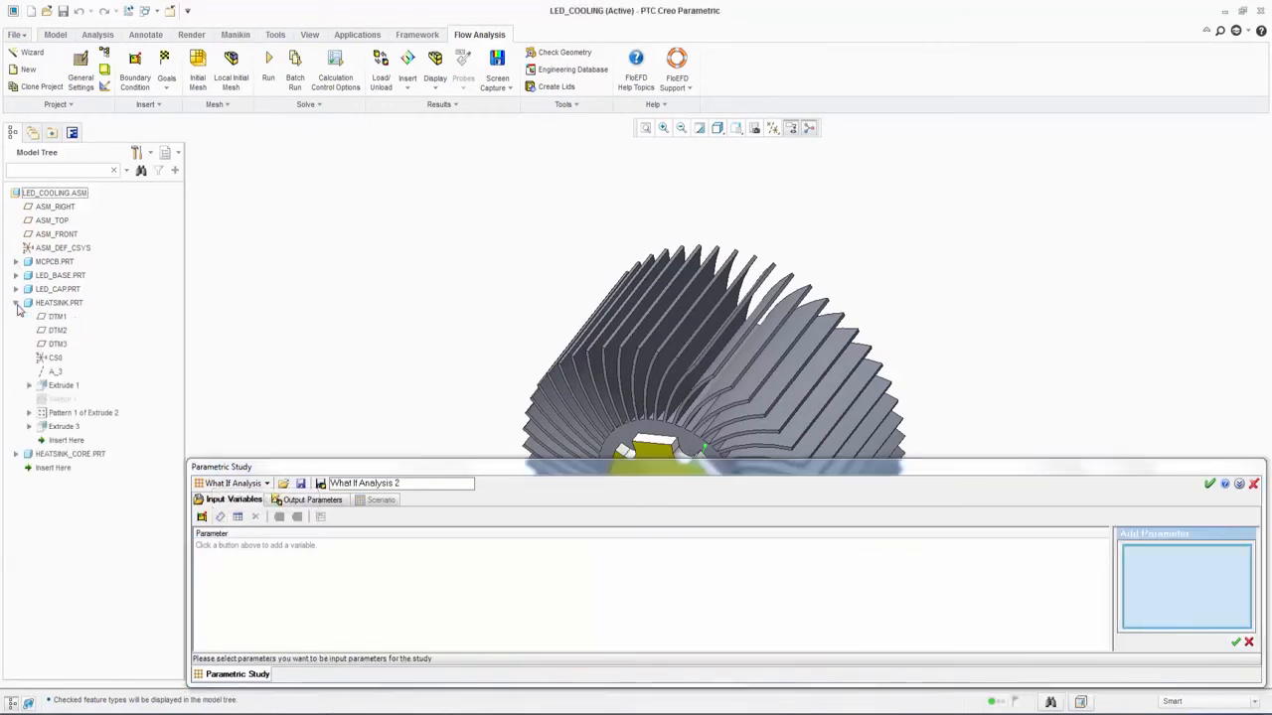
pyautogui.rightClick(65, 388)
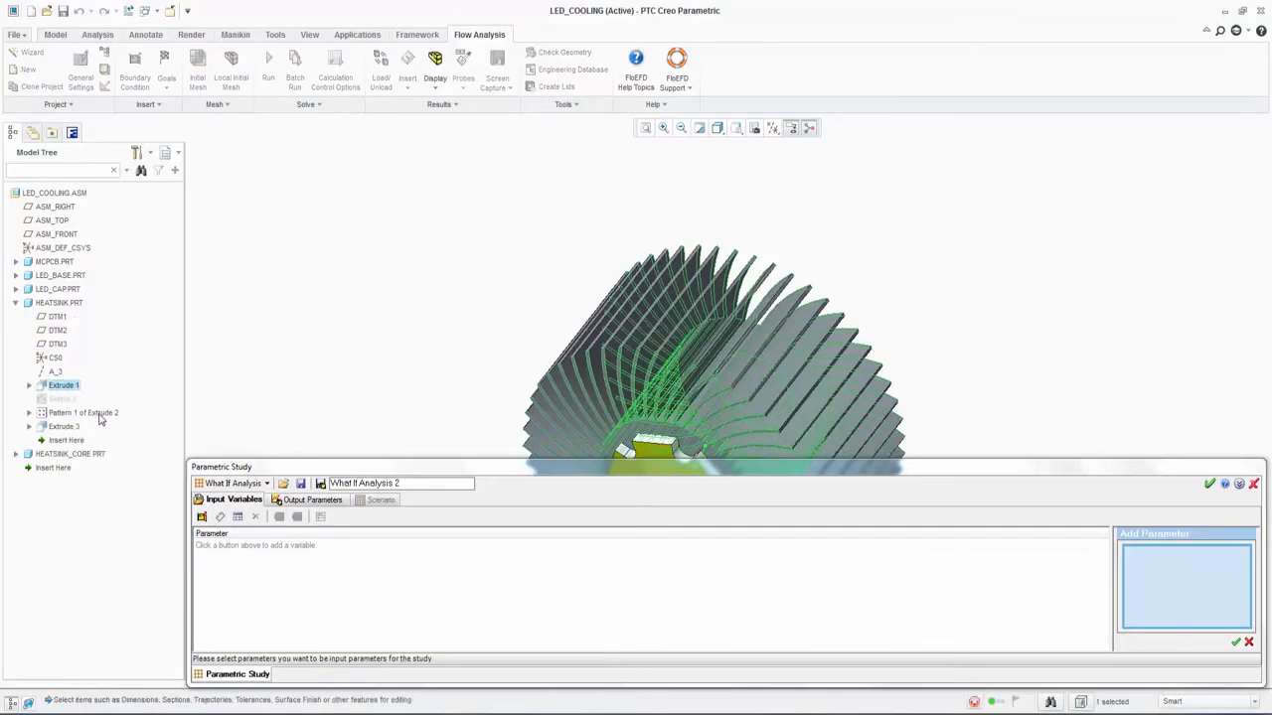
pyautogui.click(801, 434)
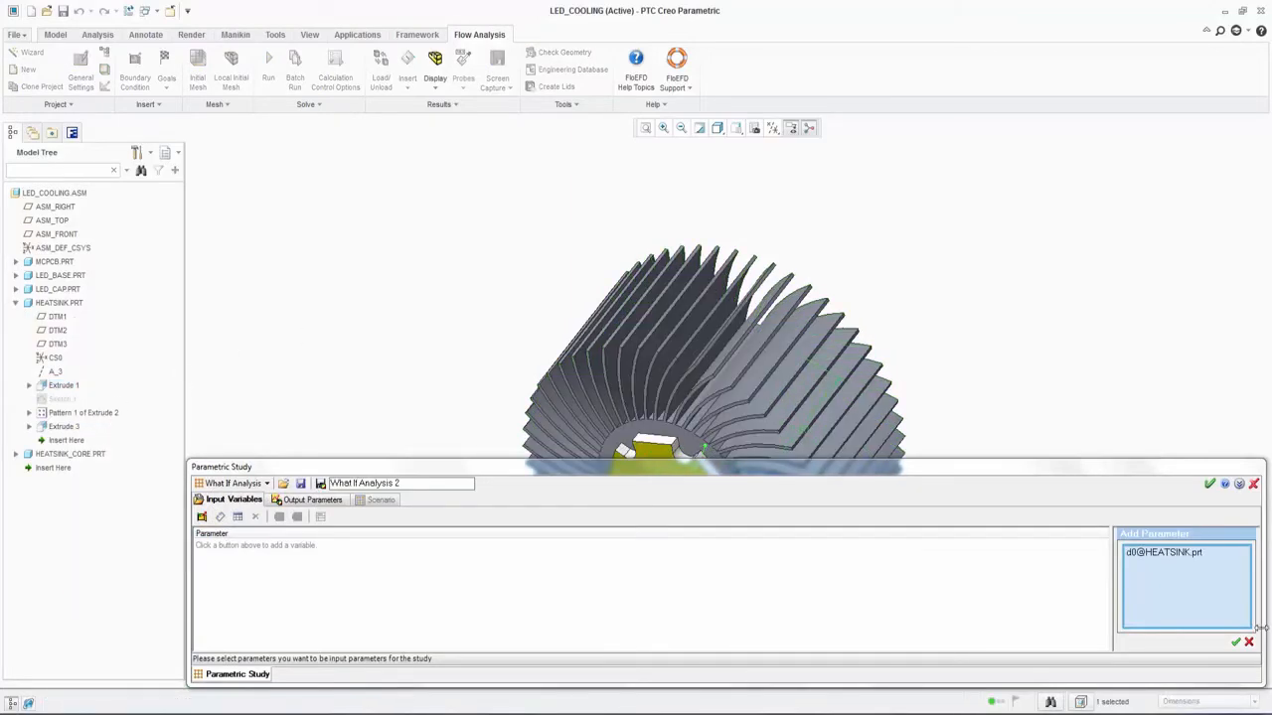
pyautogui.click(1236, 642)
# Step: Add 0.5 in and 1.5 in to the discrete values of the heatsink's d0 dimension
pyautogui.click(562, 549)
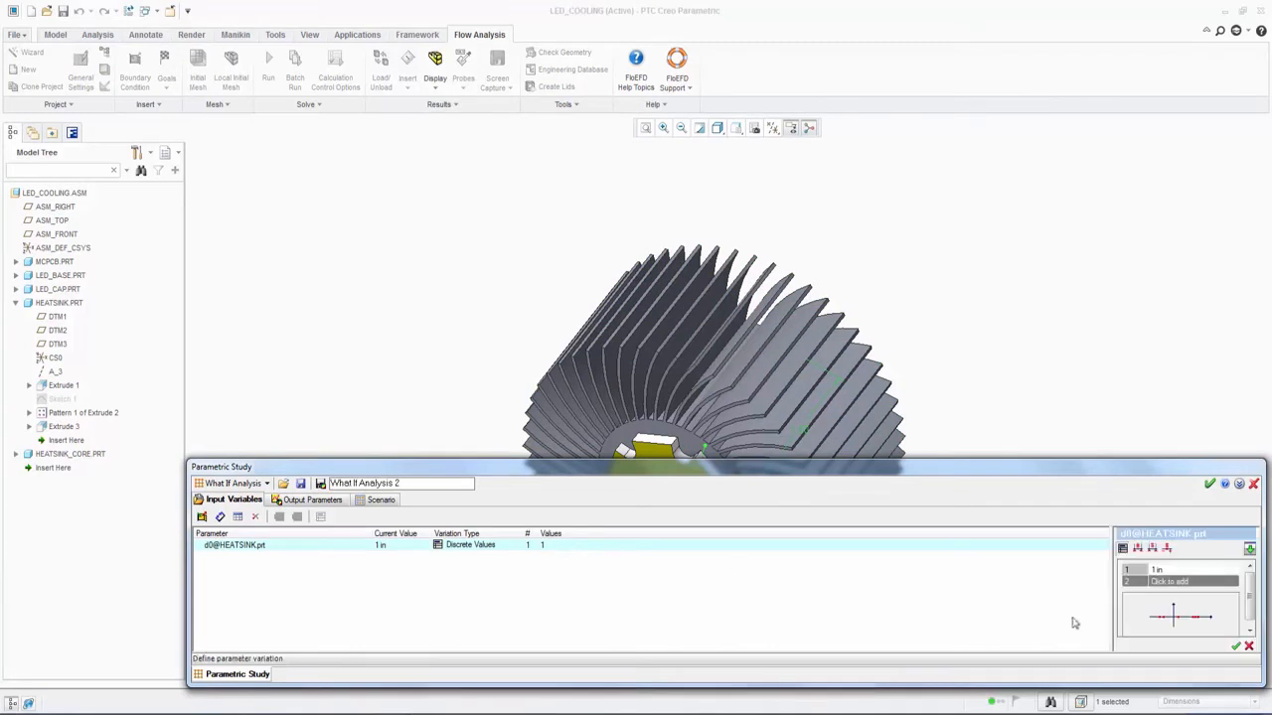
pyautogui.click(1159, 583)
pyautogui.write('0.5')
pyautogui.press('Return')
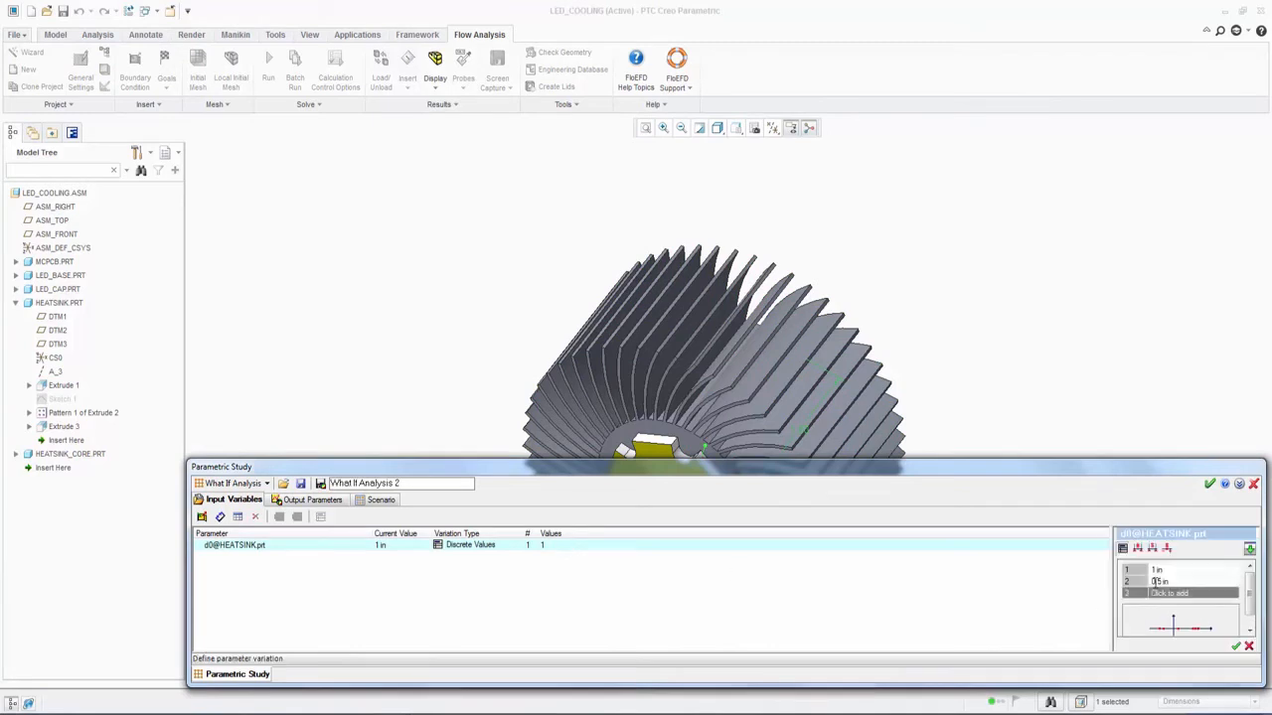
pyautogui.click(1161, 595)
pyautogui.write('1.5')
pyautogui.press('Return')
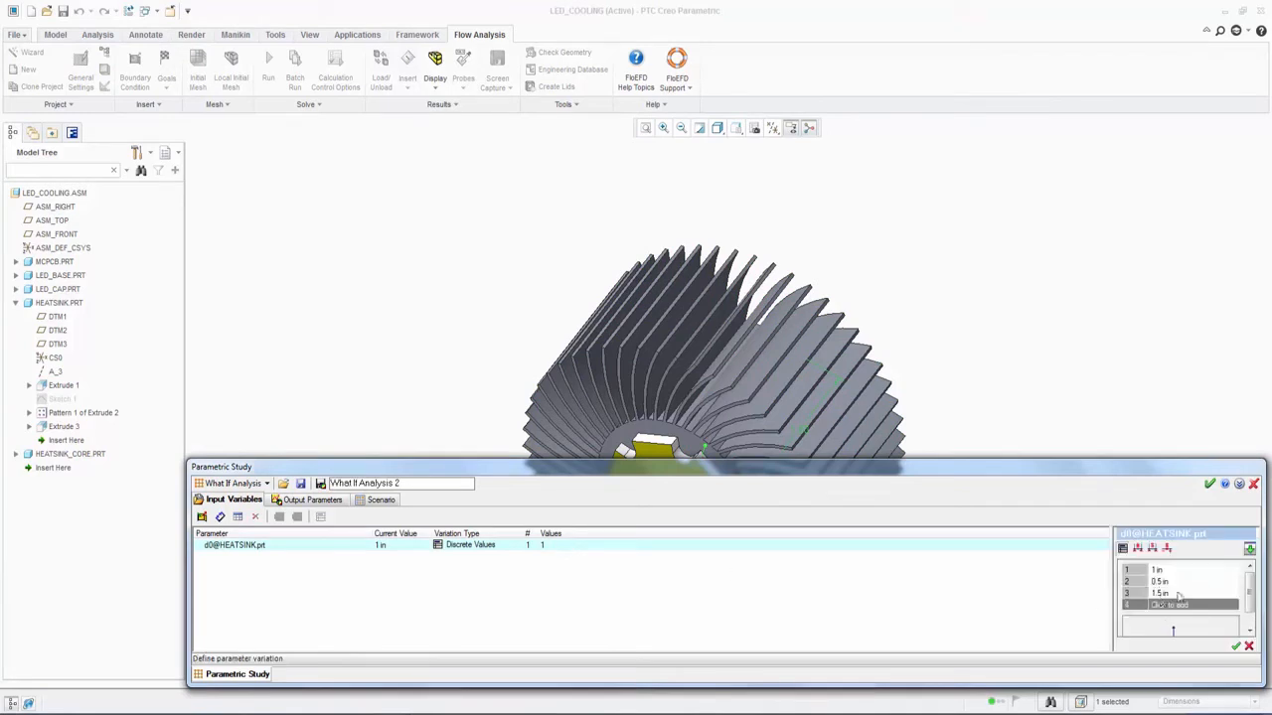
pyautogui.click(1236, 647)
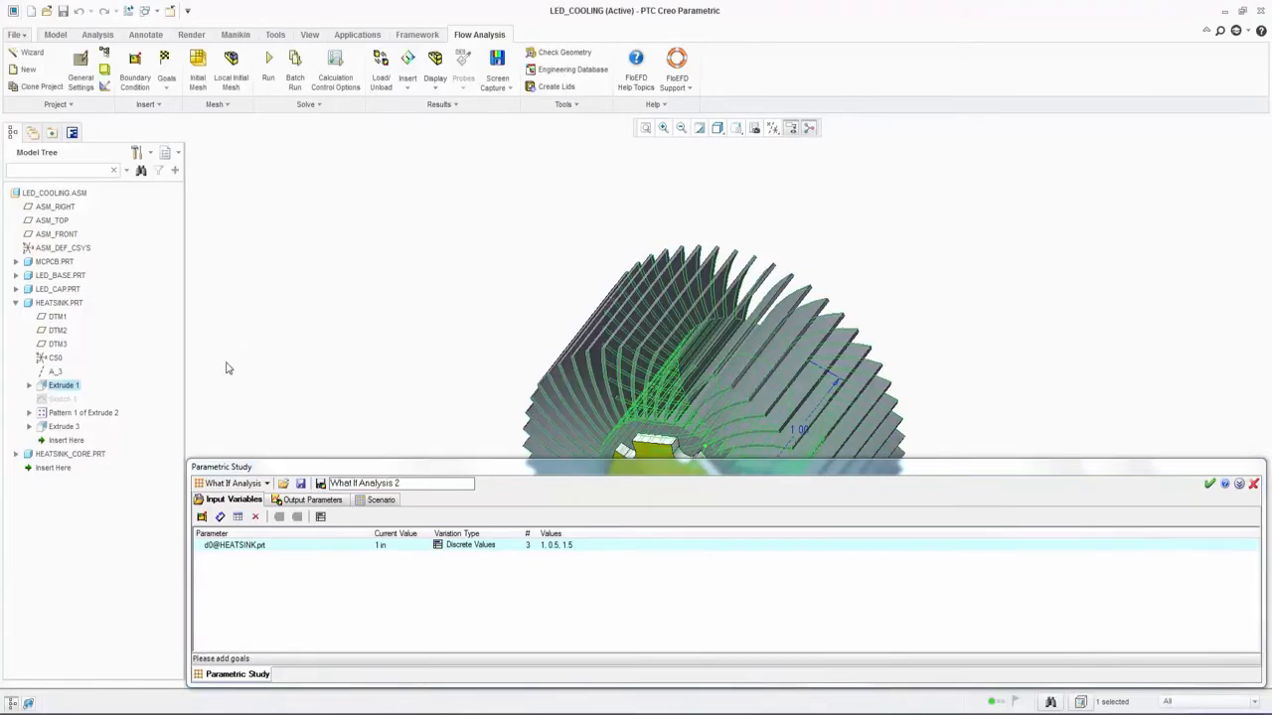
# Step: Add the extrude count p20 of Pattern 1 of Extrude 2 in the heatsink as a second input variable
pyautogui.click(204, 517)
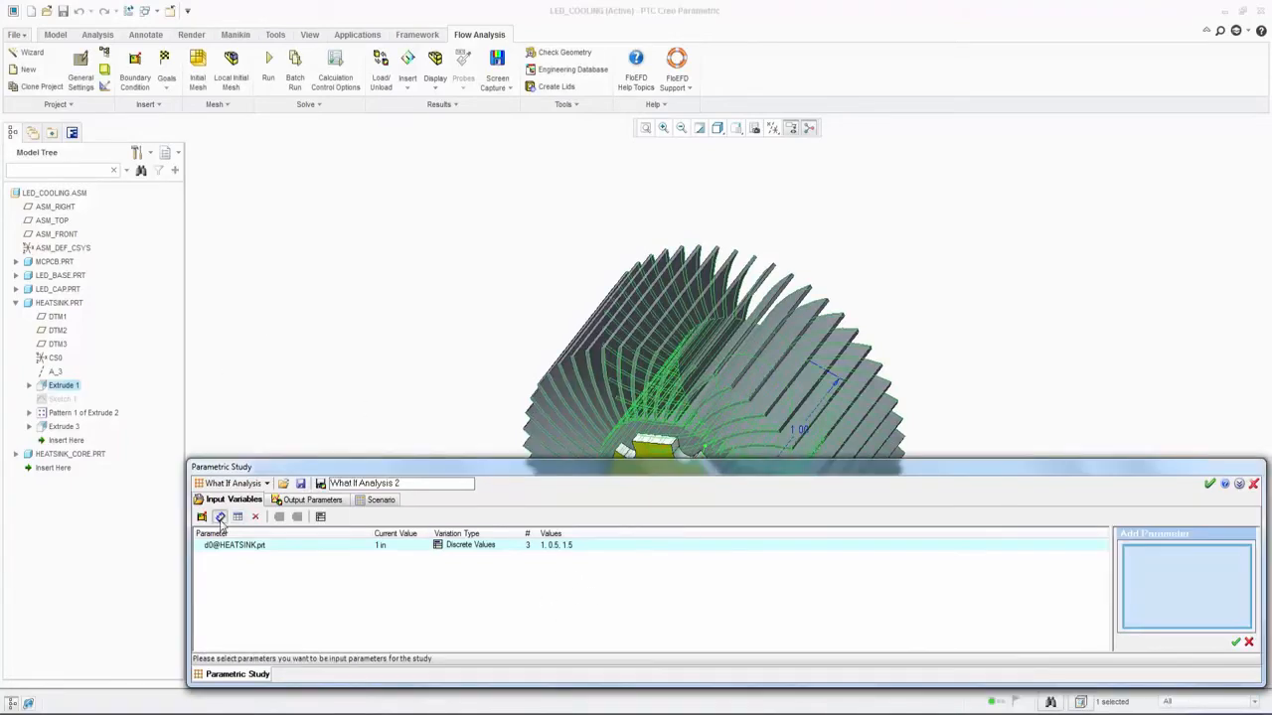
pyautogui.rightClick(95, 413)
pyautogui.click(117, 433)
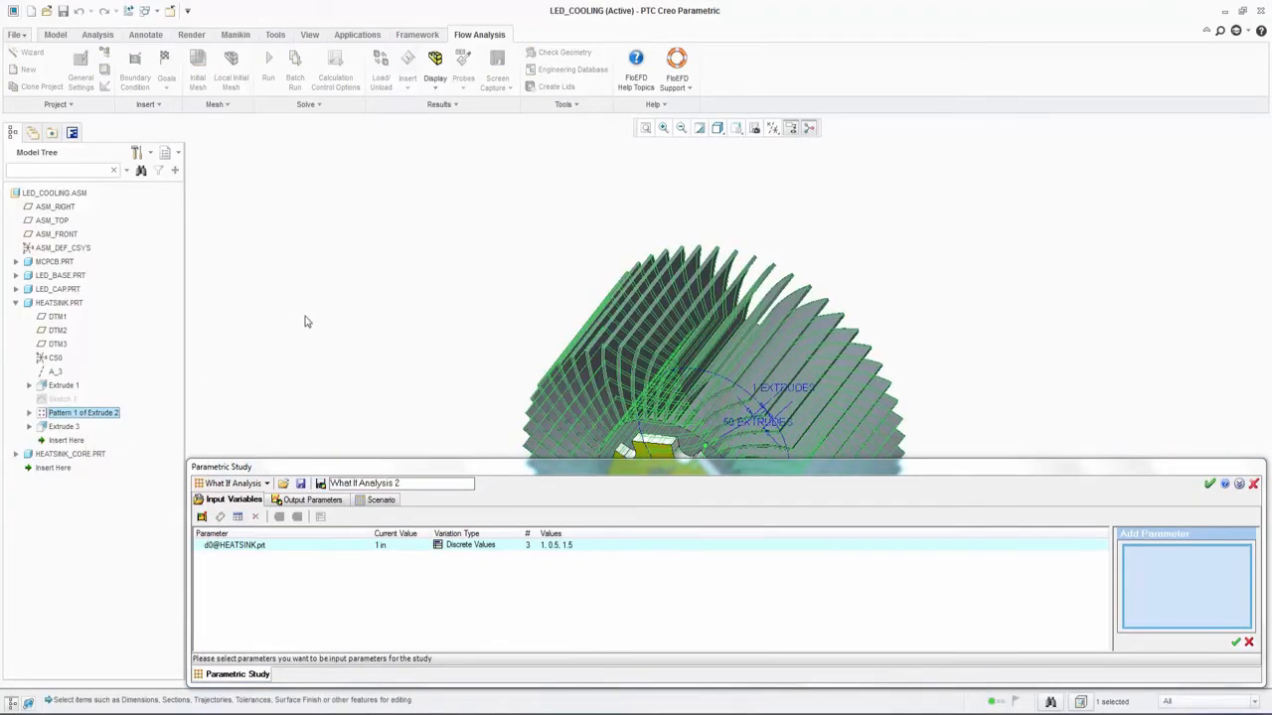
pyautogui.click(732, 424)
pyautogui.click(1235, 643)
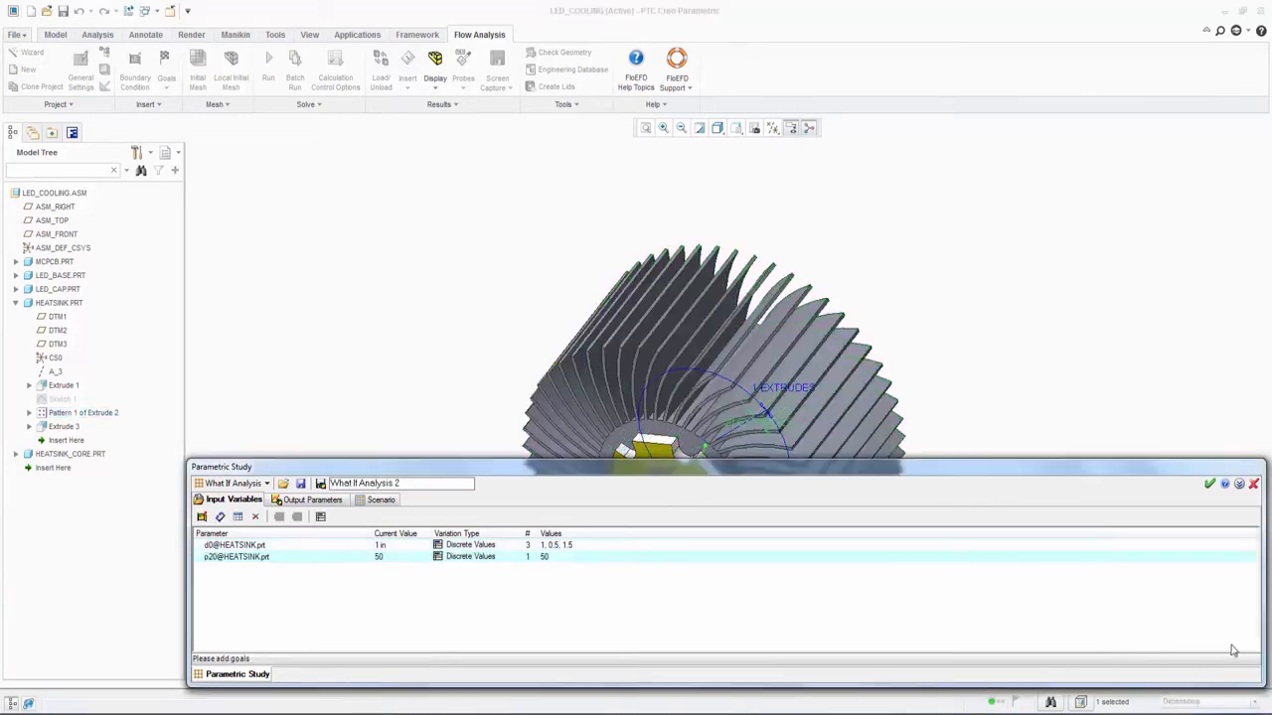
pyautogui.doubleClick(563, 559)
pyautogui.click(1137, 549)
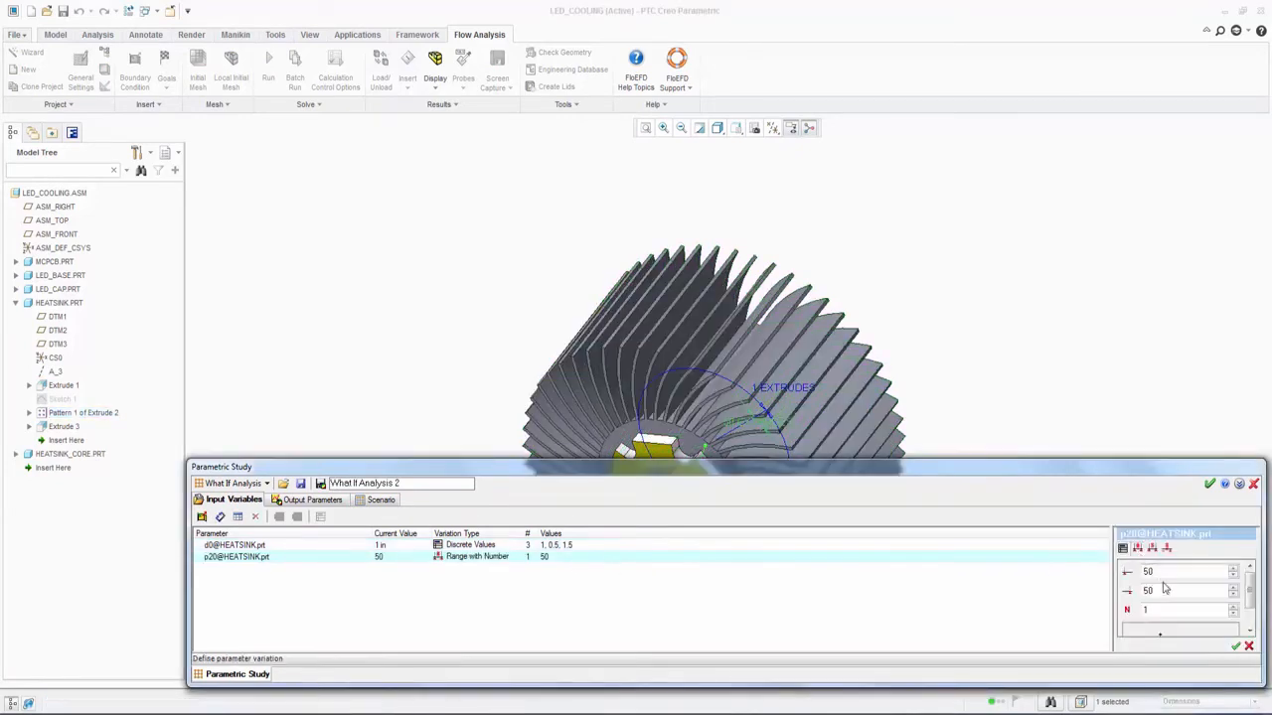
pyautogui.moveTo(1172, 572); pyautogui.dragTo(1077, 565)
pyautogui.write('20')
pyautogui.press('Tab')
pyautogui.write('80')
pyautogui.press('Tab')
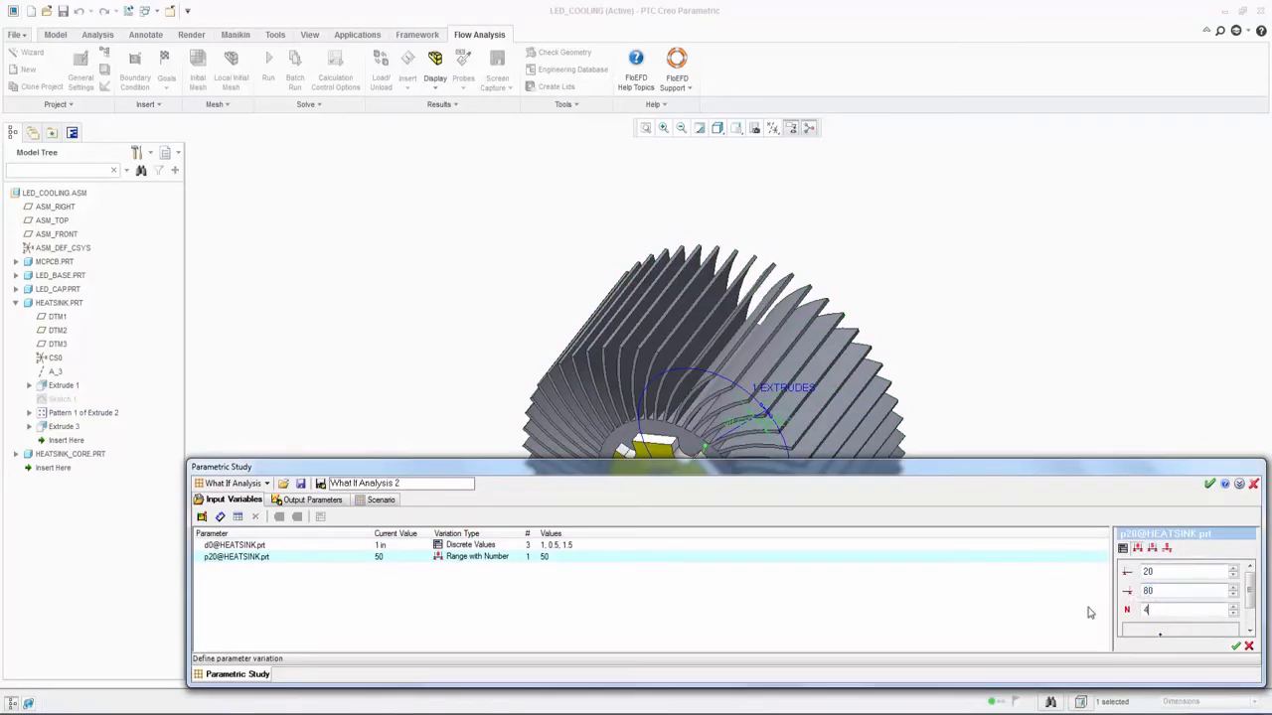
pyautogui.click(1235, 645)
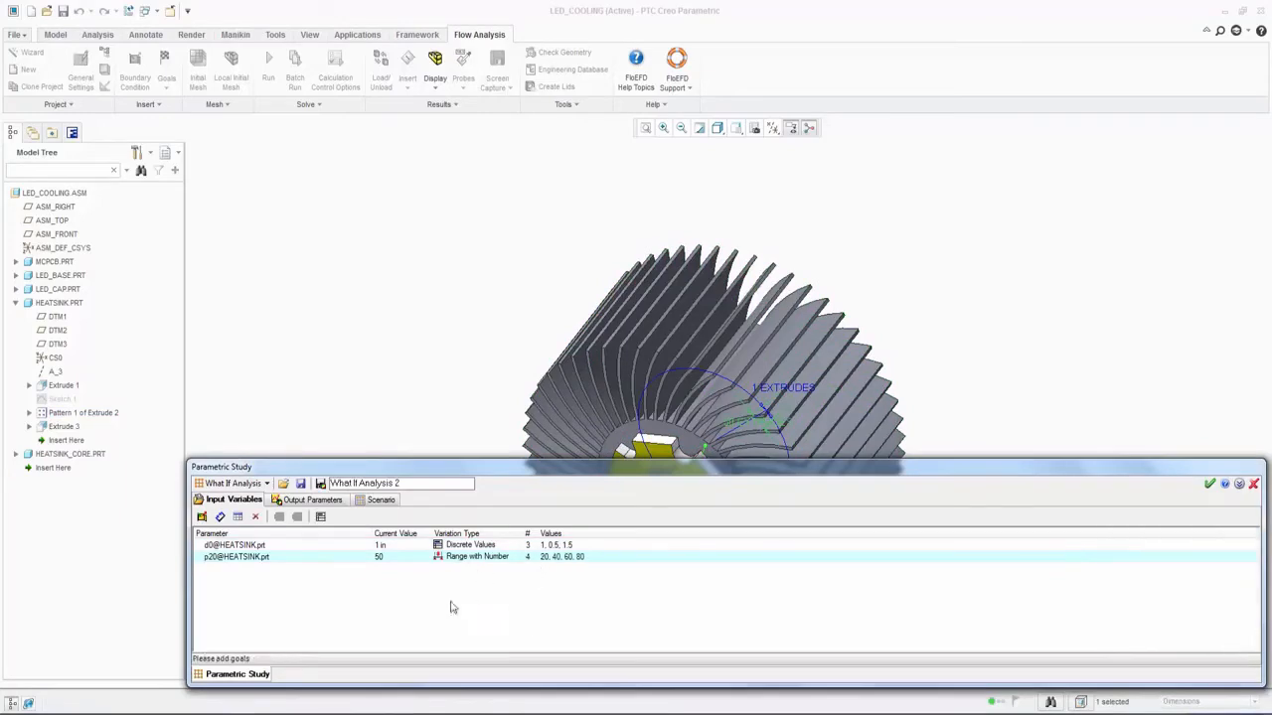
# Step: Add the LED goal as the study's output parameter and open the scenario
pyautogui.click(308, 500)
pyautogui.click(238, 517)
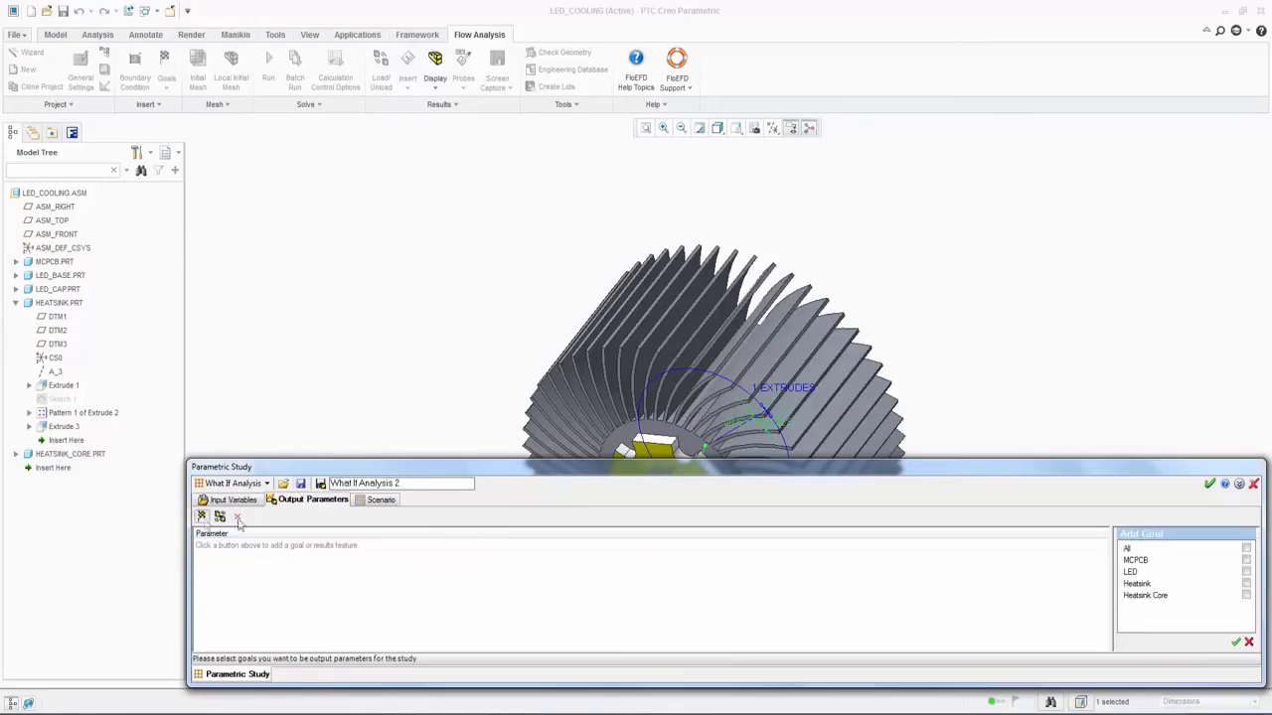
pyautogui.click(1244, 574)
pyautogui.click(1237, 643)
pyautogui.click(375, 500)
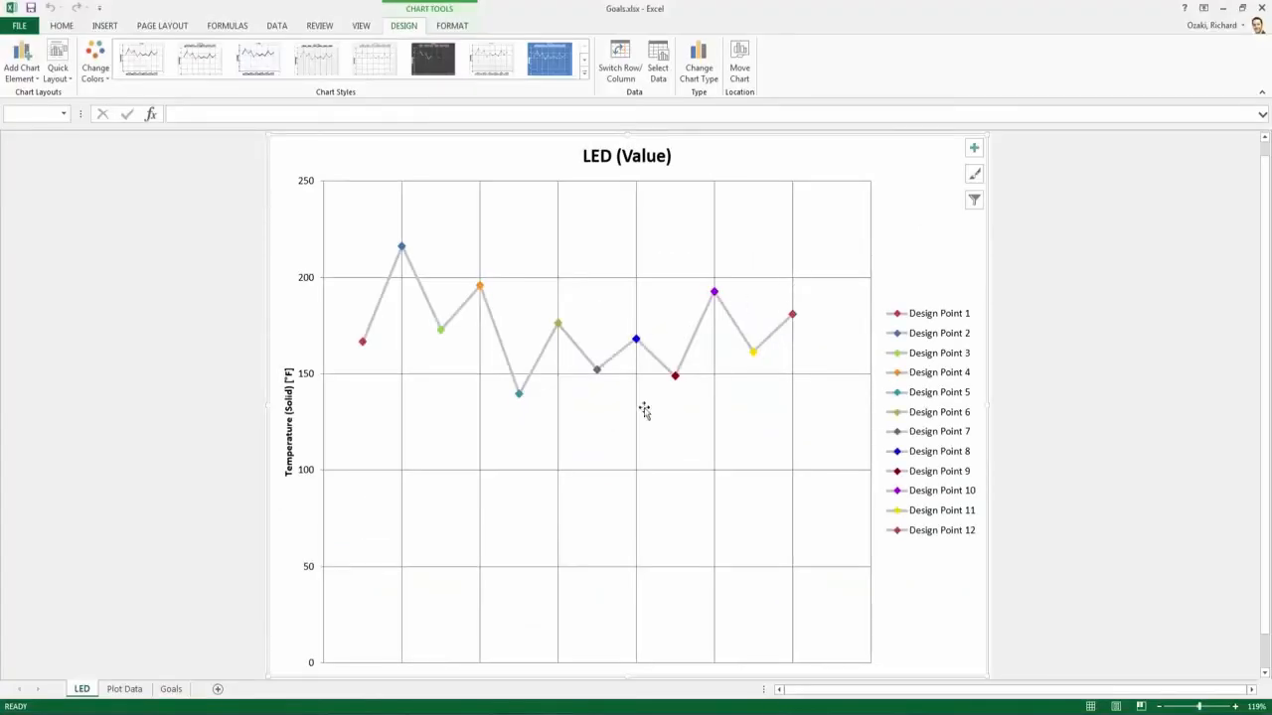
# Step: Examine Design Point 5 in the Excel LED temperature chart and in the goals table of What If Analysis 1
pyautogui.click(518, 395)
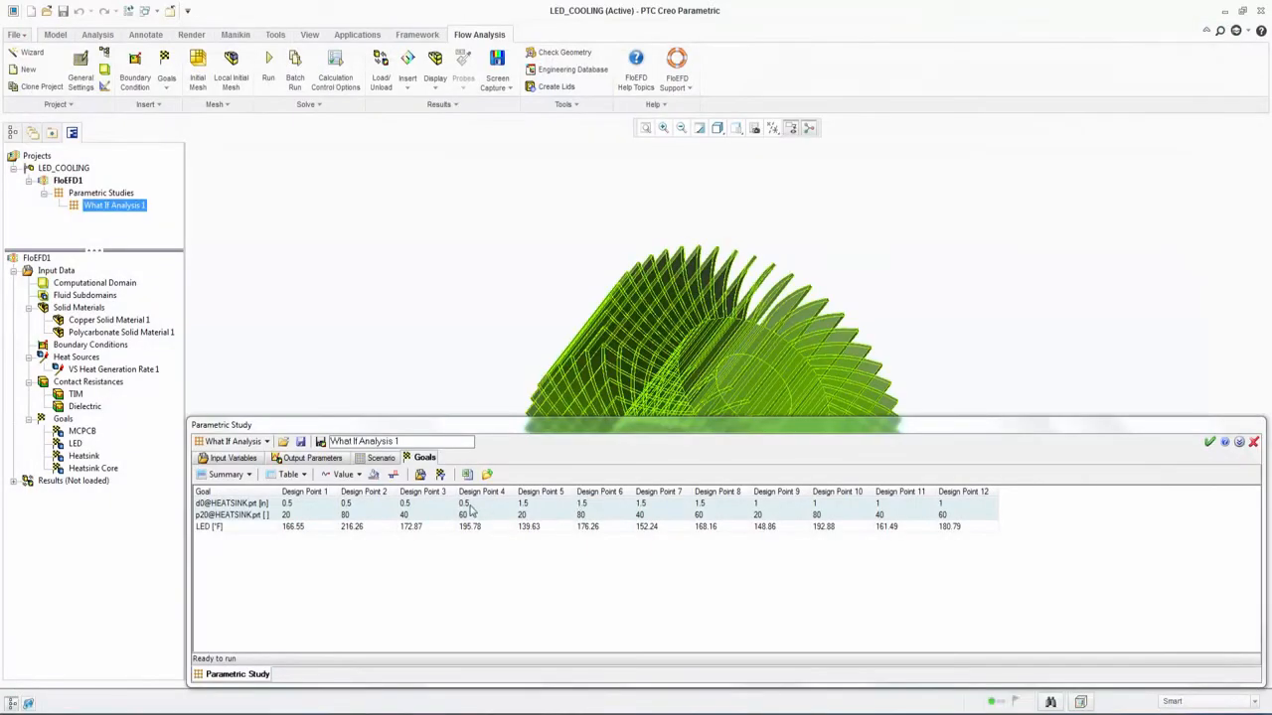
pyautogui.click(541, 491)
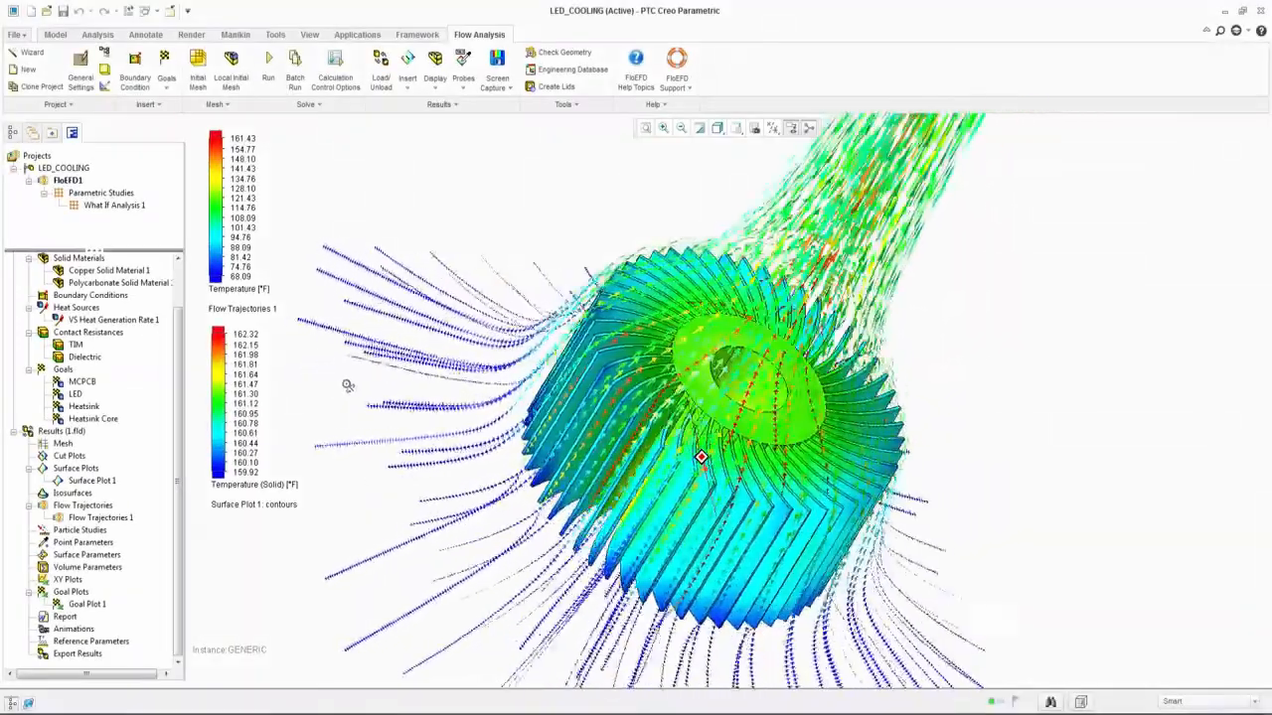
# Step: Orbit the heatsink's flow trajectories and temperature surface plot to inspect them, and apply a saved view orientation
pyautogui.moveTo(347, 386)
pyautogui.mouseDown(button='middle')
pyautogui.moveTo(290, 401)
pyautogui.moveTo(289, 421)
pyautogui.moveTo(406, 351)
pyautogui.moveTo(437, 278)
pyautogui.moveTo(419, 295)
pyautogui.moveTo(419, 319)
pyautogui.mouseUp(button='middle')
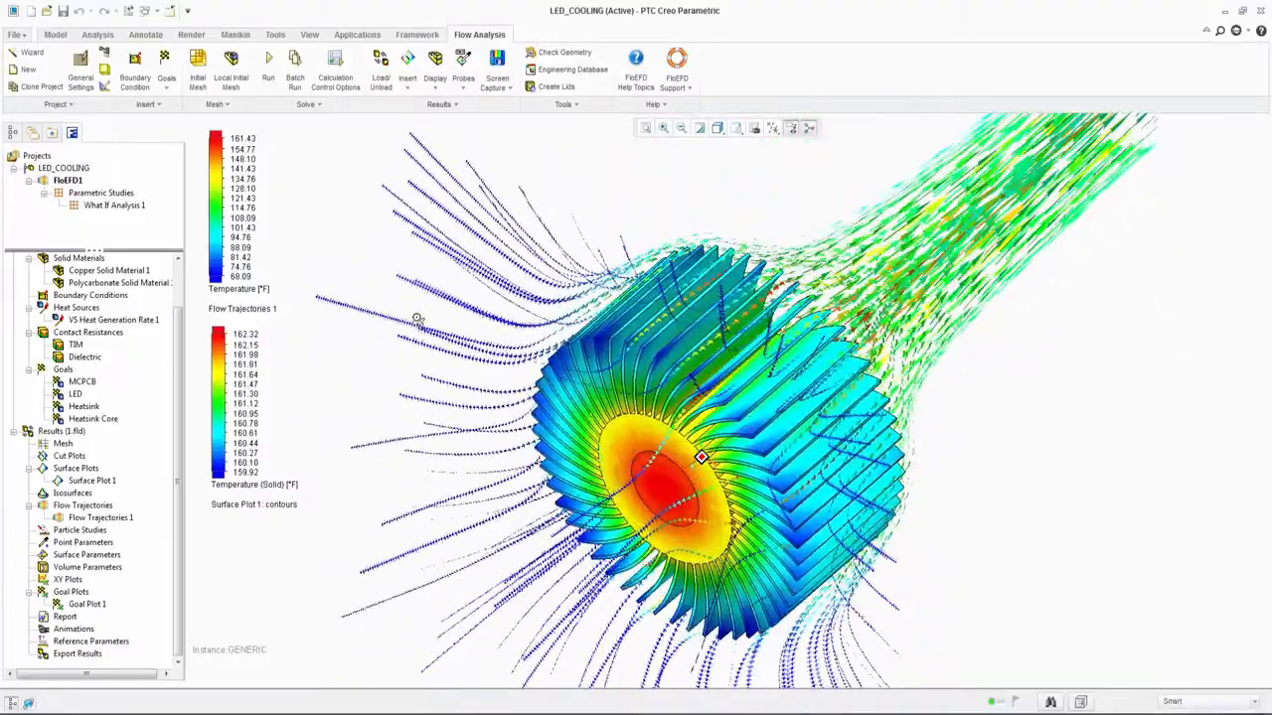
pyautogui.click(741, 135)
pyautogui.click(746, 167)
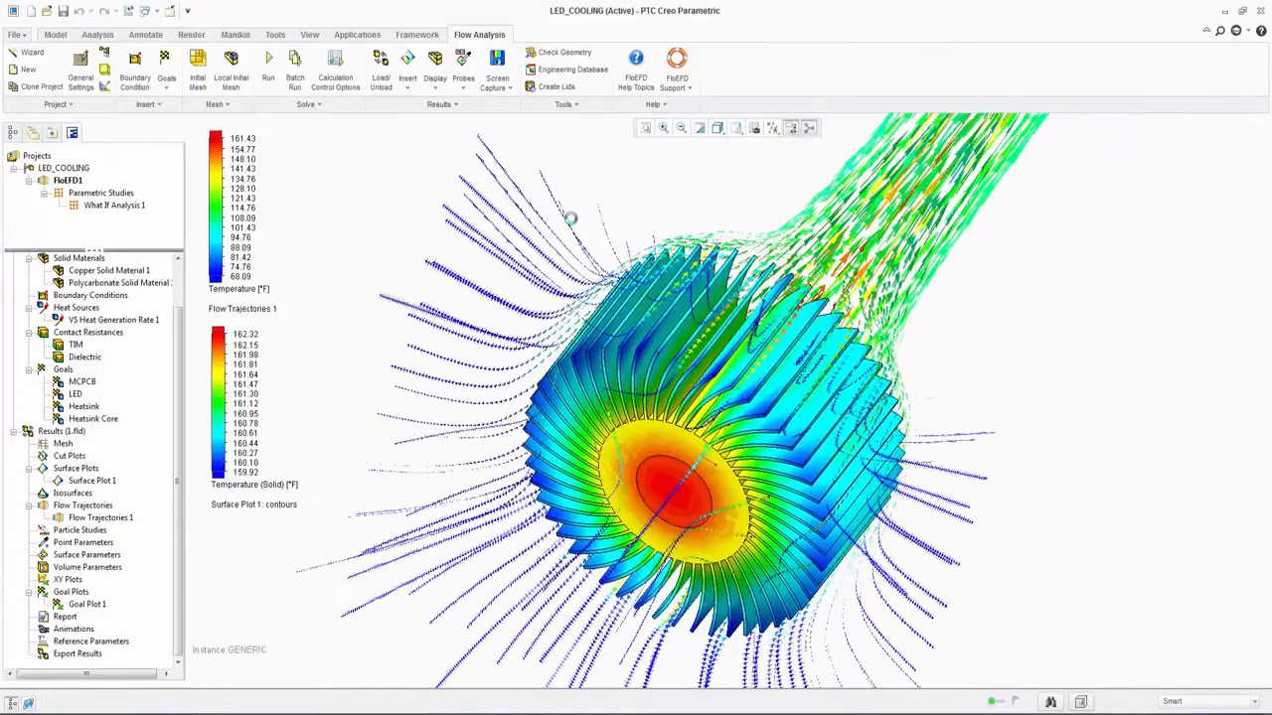